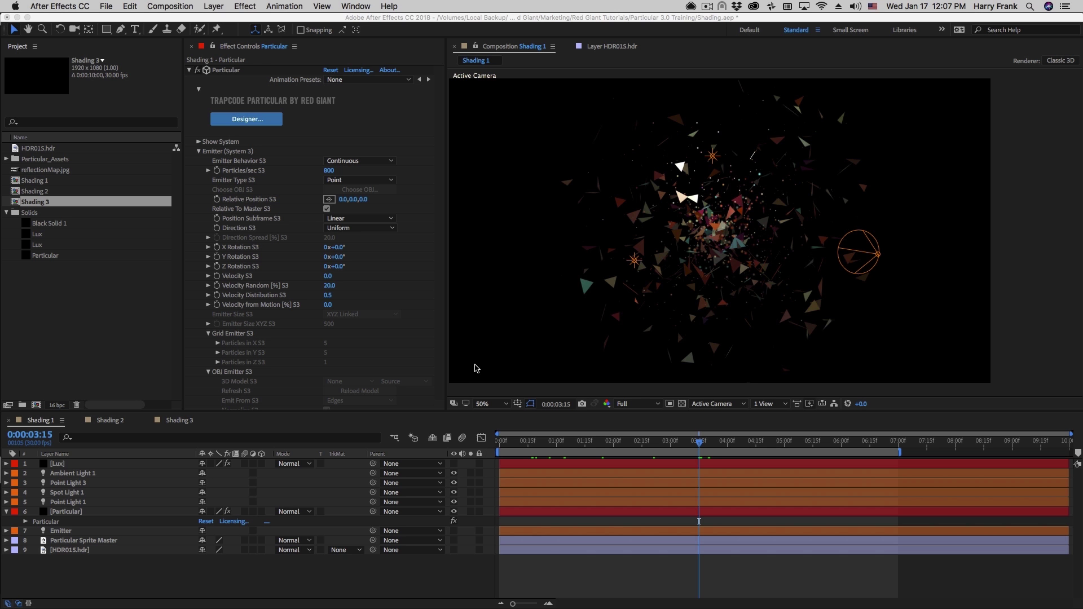
Scrub the Shading 1 composition to 0:00:04:27 and collapse System 3's Emitter, Particle, Physics and Aux System groups.
click(541, 443)
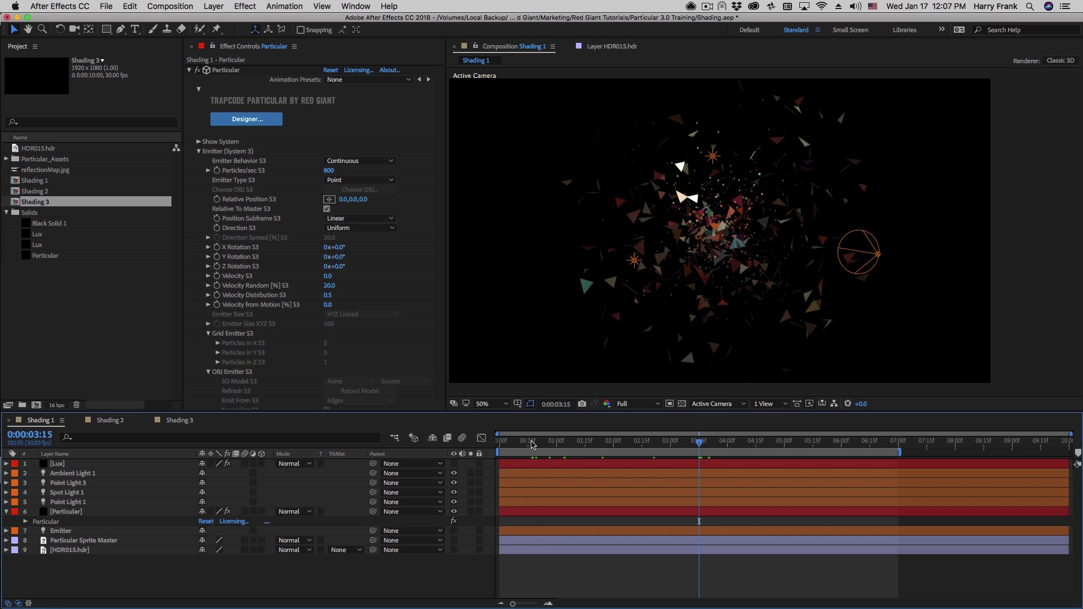
drag(542, 443, 779, 443)
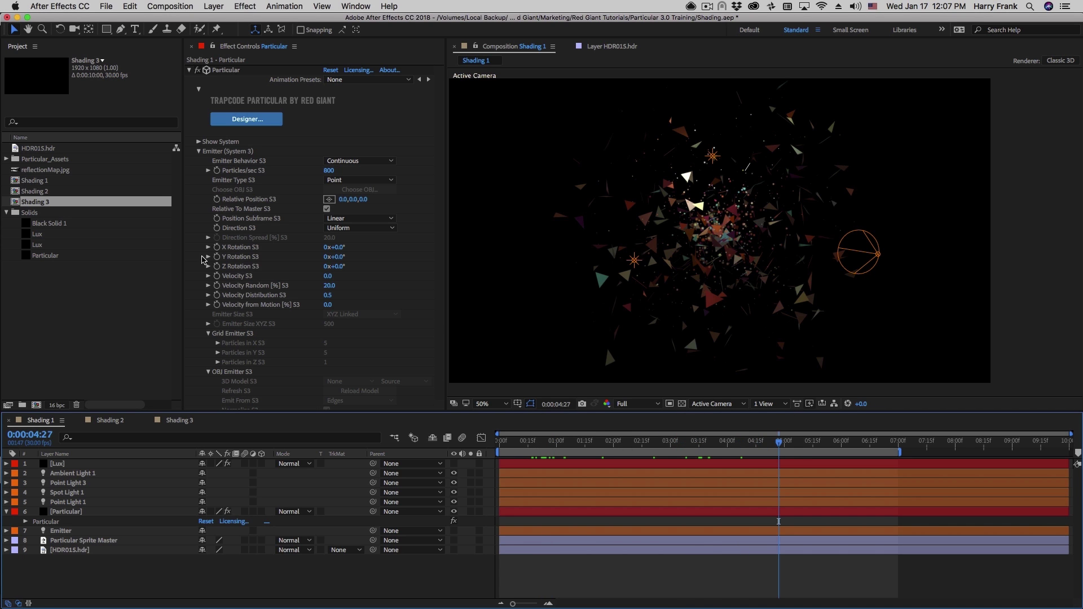
click(198, 151)
click(199, 161)
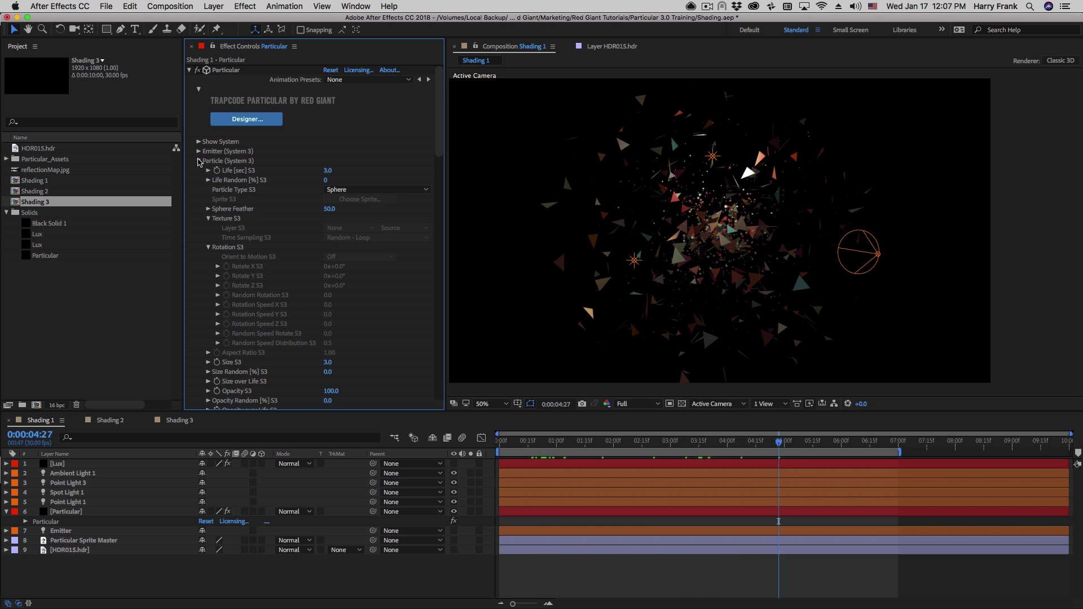
click(198, 161)
click(198, 170)
click(199, 170)
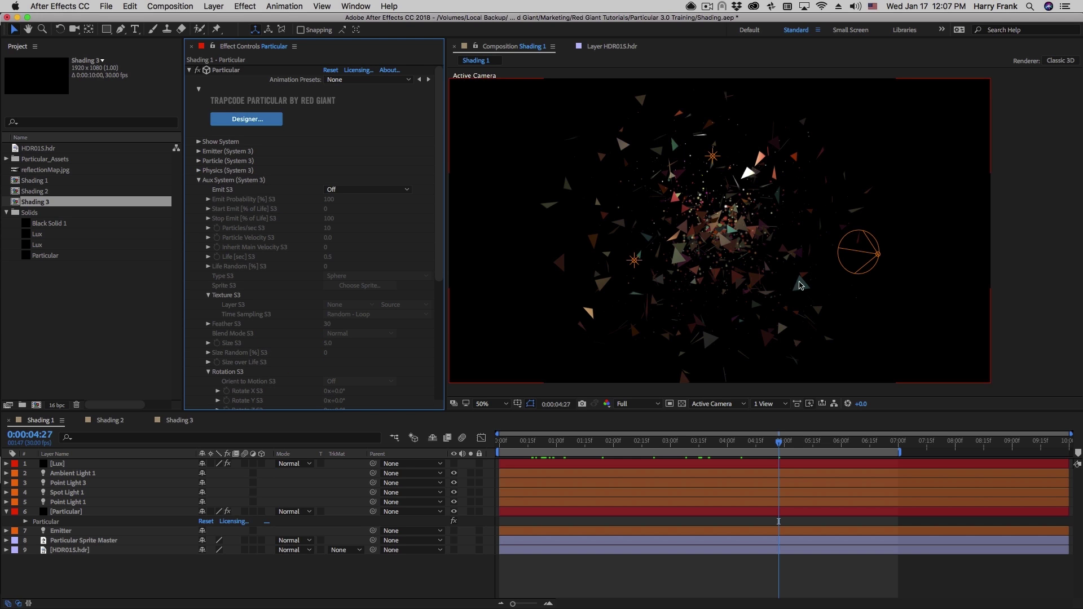
click(199, 180)
click(200, 180)
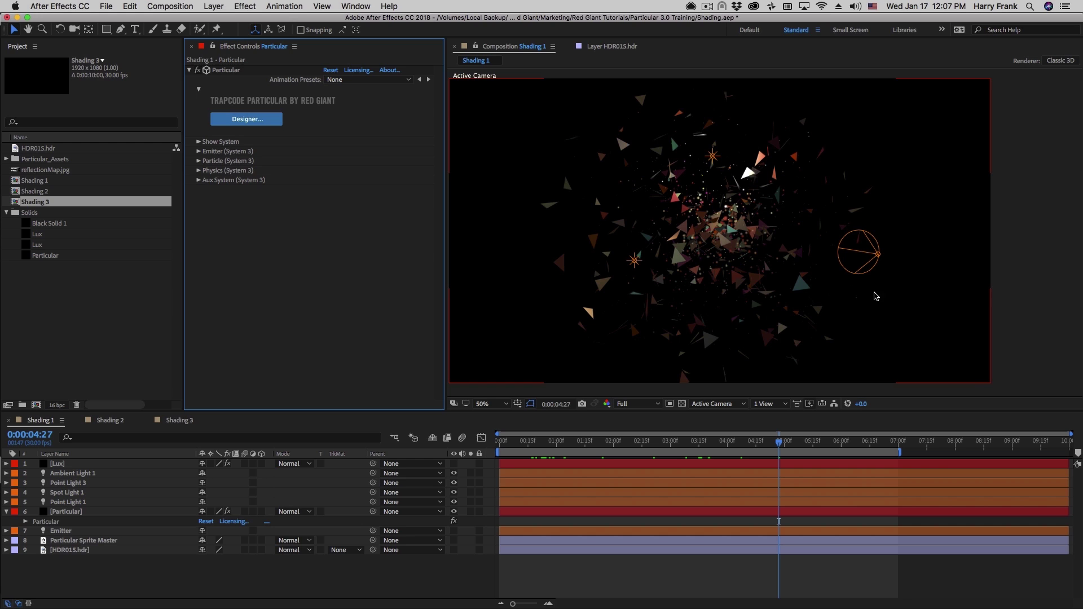
Open the Particular Designer, inspect the Master System's opacity and System 2's blocks, and apply with System 2 active.
click(41, 522)
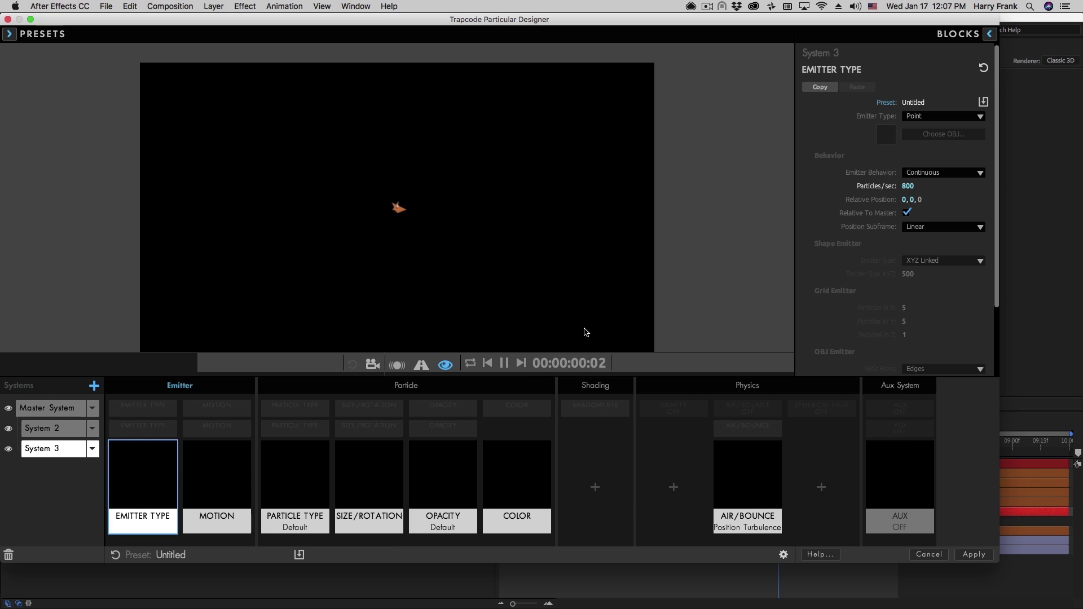
click(435, 407)
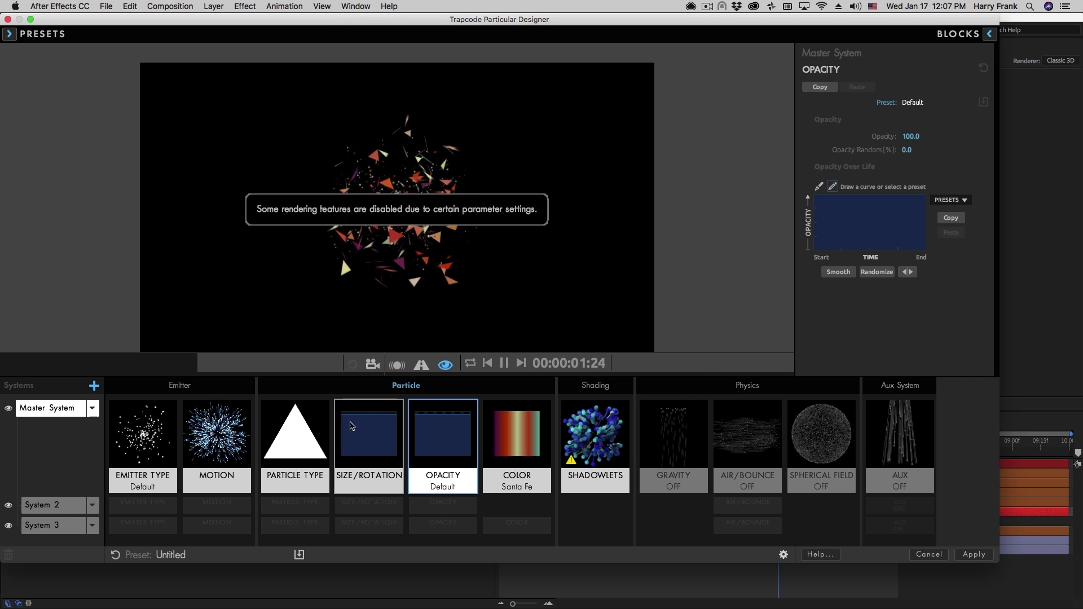
click(219, 501)
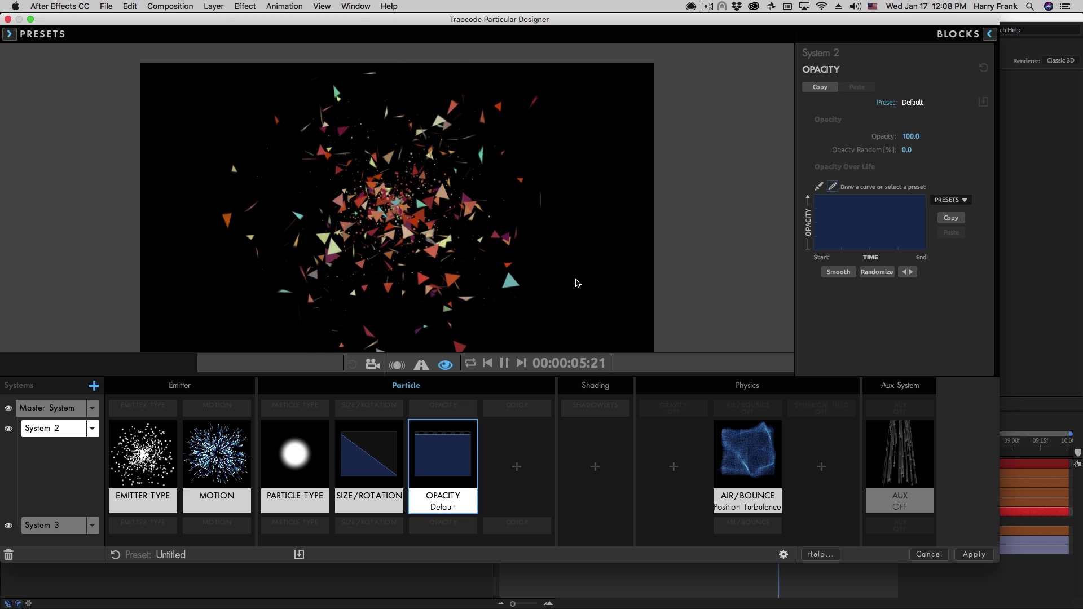
click(975, 555)
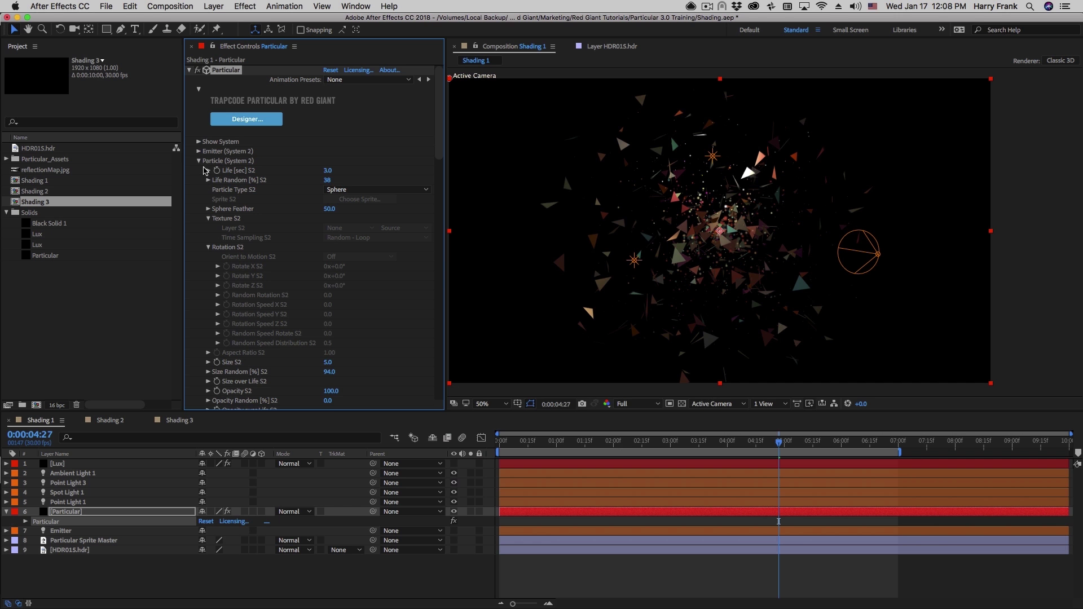
Collapse System 2's parameter groups in the Particular effect and deselect the layer.
click(199, 180)
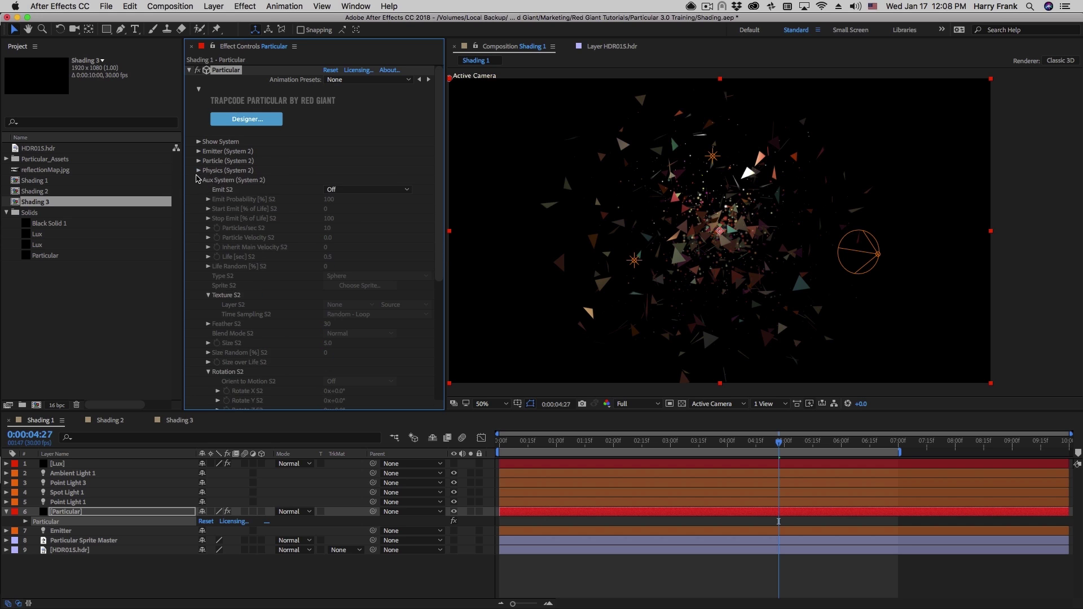
click(198, 180)
click(173, 591)
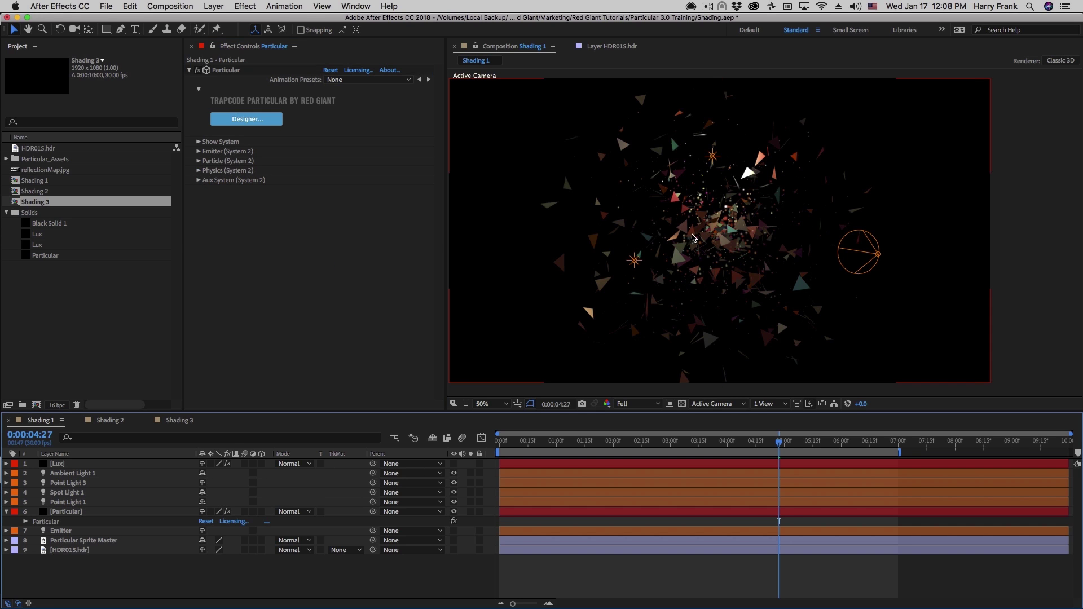
Show the Master System's parameters in the Particular effect and expand its Shading (Master) settings.
click(199, 141)
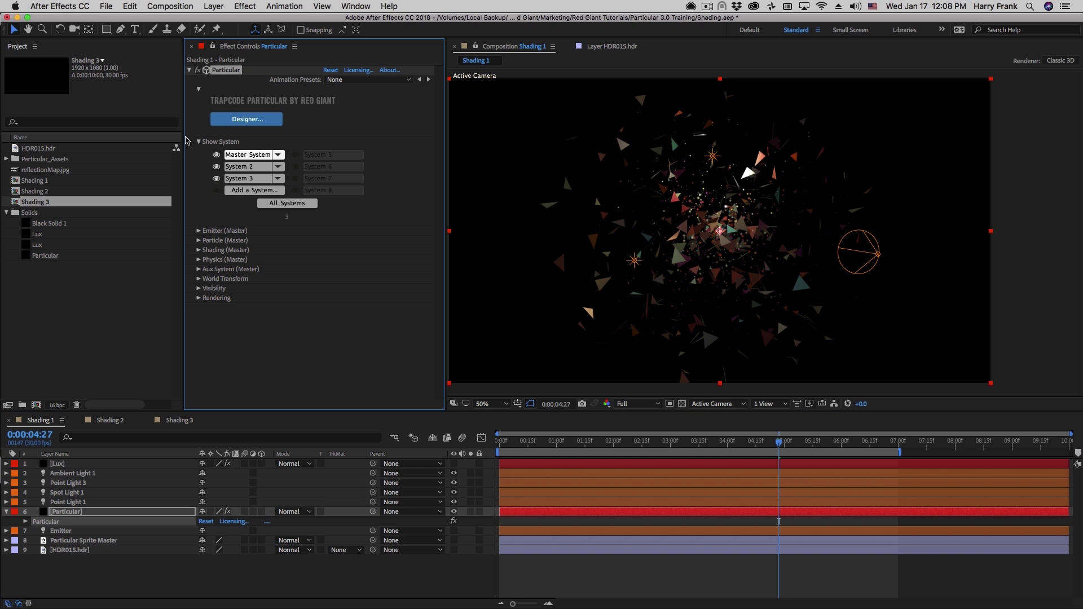
click(198, 141)
click(199, 170)
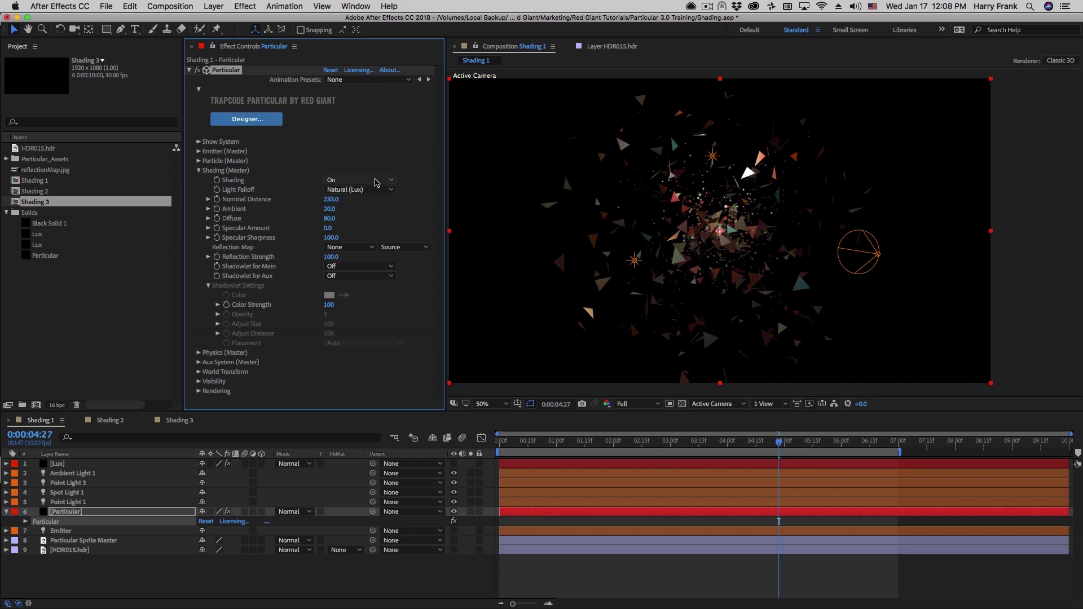
Turn the Master System's Shading off to compare the unlit particles, and set it to On again.
click(376, 180)
click(491, 212)
key(super+z)
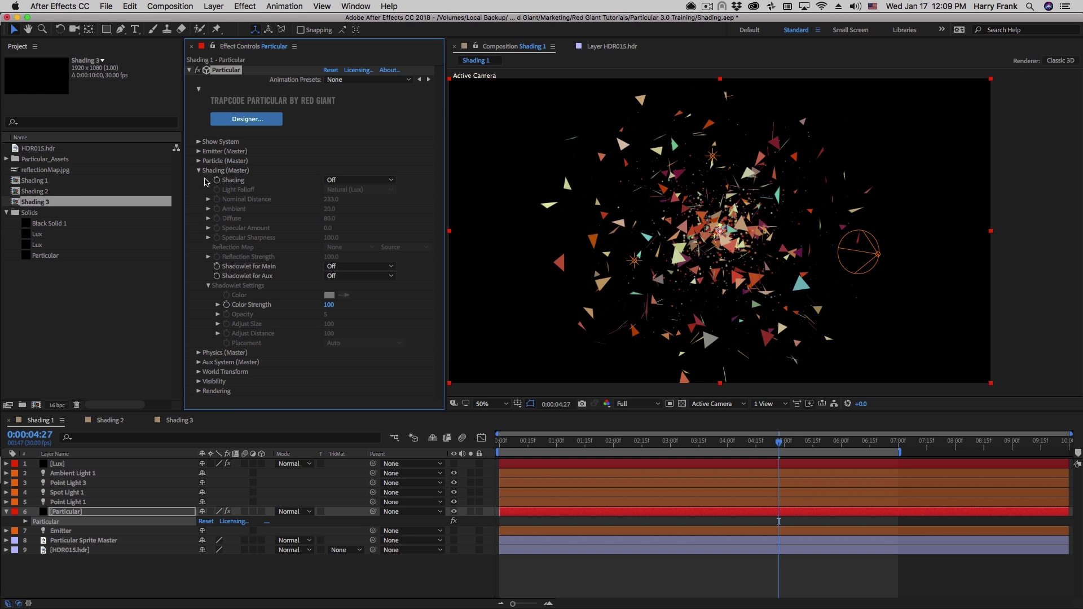
click(344, 180)
click(354, 207)
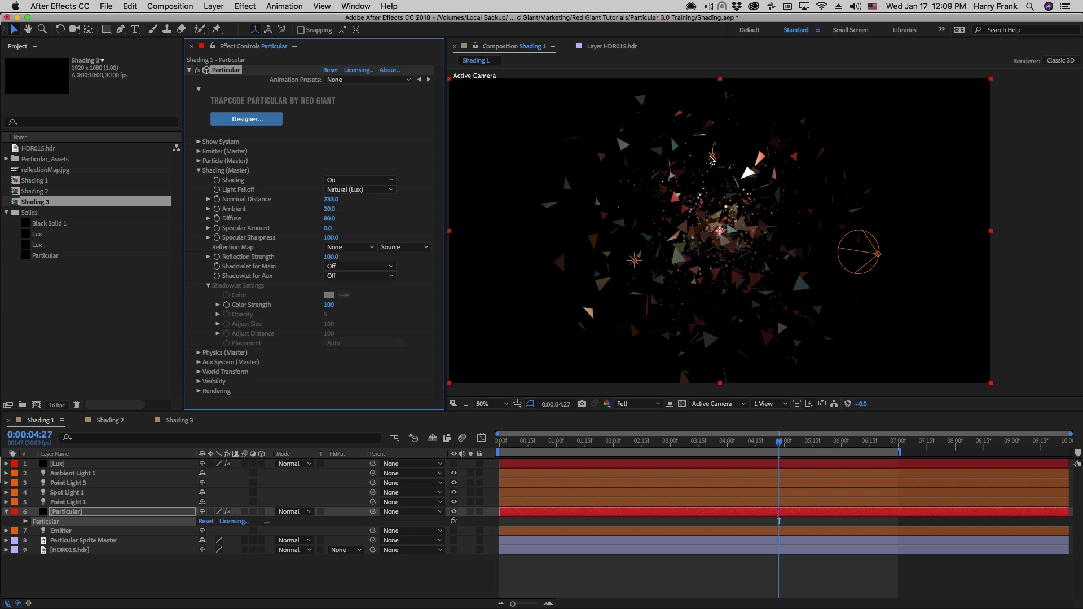
Move Point Light 3 into the centre of the particles and out above the cluster to test the shading.
drag(713, 155, 718, 230)
key(period)
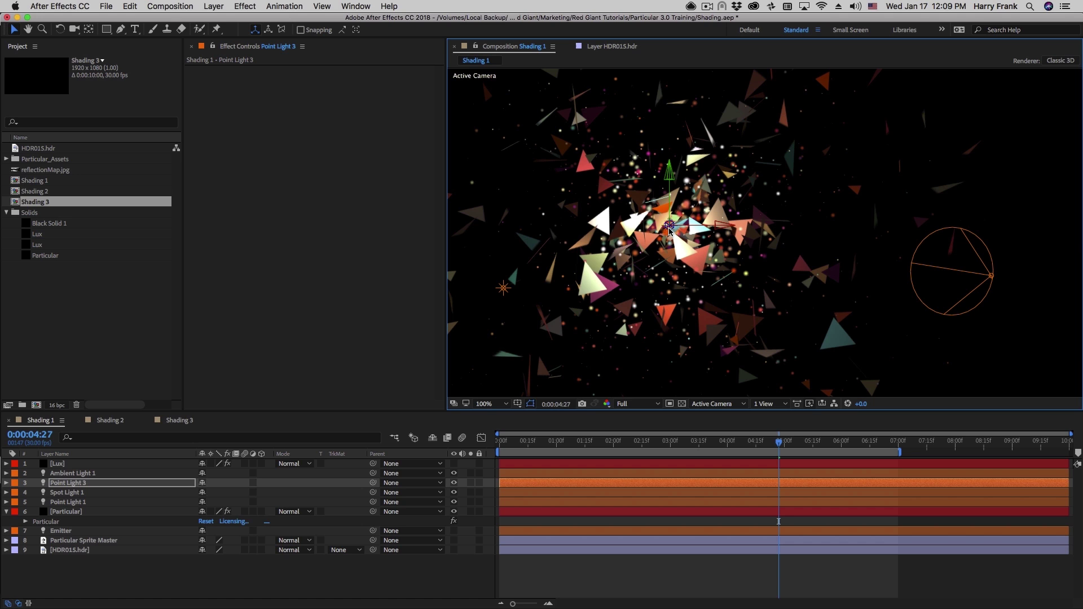
drag(670, 235, 586, 54)
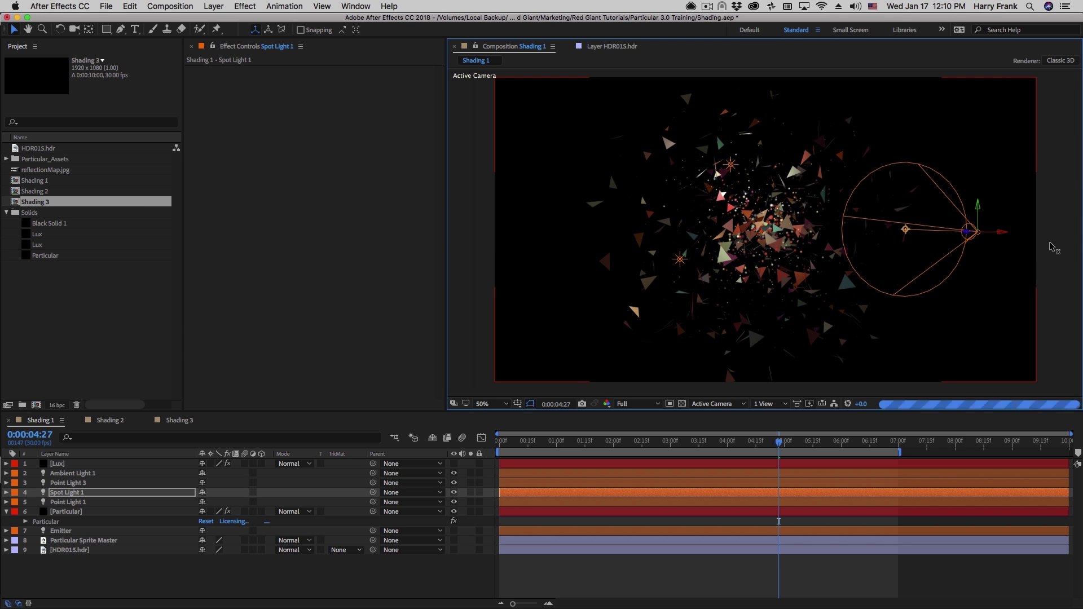
Move Spot Light 1 farther to the right of the particle cloud, and select Ambient Light 1.
mouse_move(1051, 247)
mouse_down()
mouse_move(1075, 248)
mouse_move(644, 256)
mouse_move(970, 260)
mouse_move(952, 262)
mouse_up()
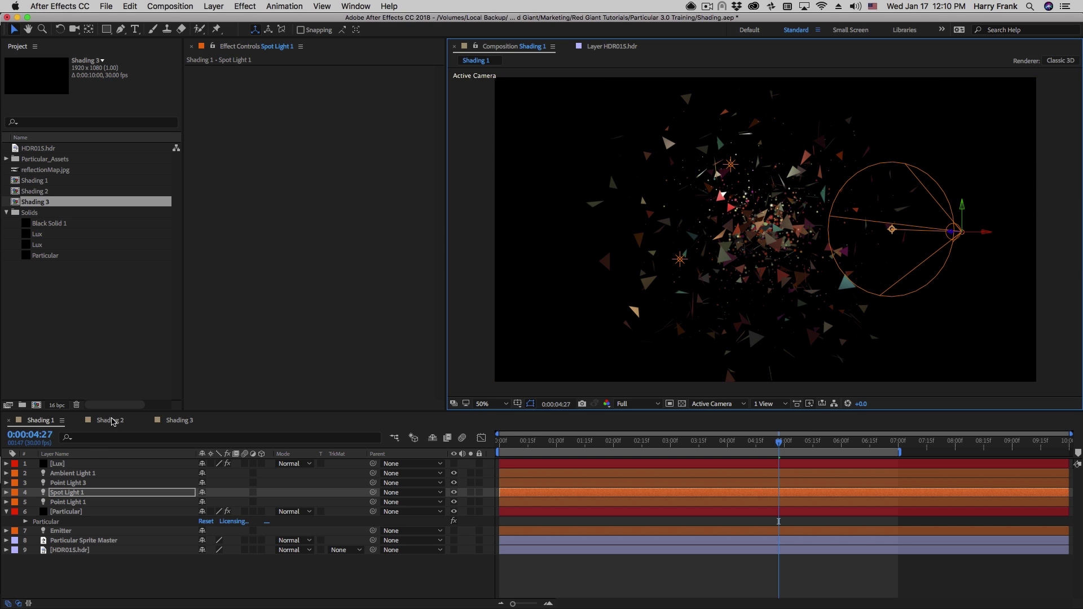
drag(689, 256, 694, 254)
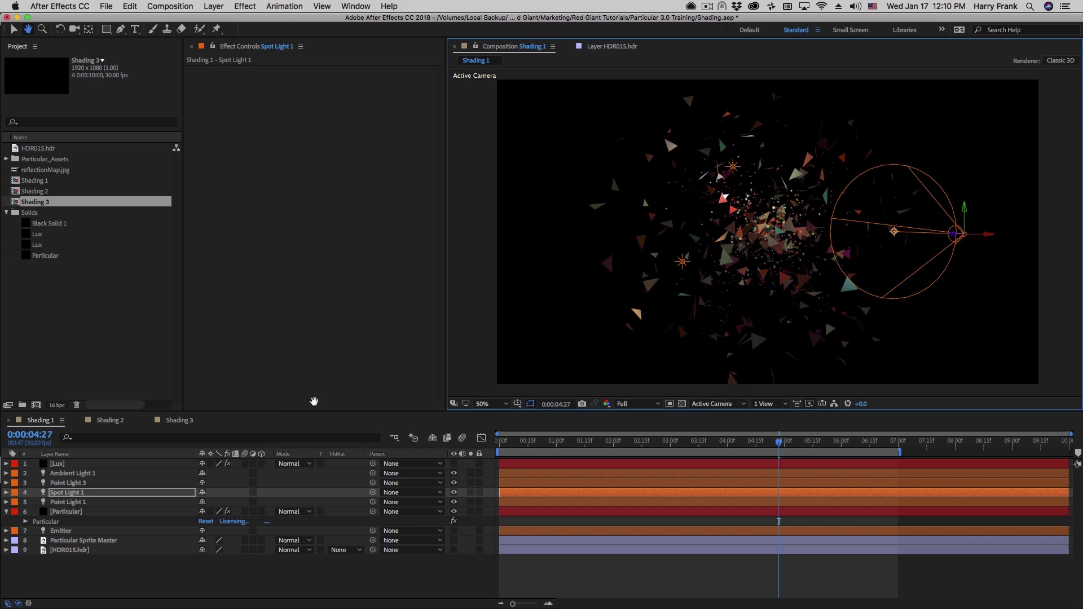
click(72, 473)
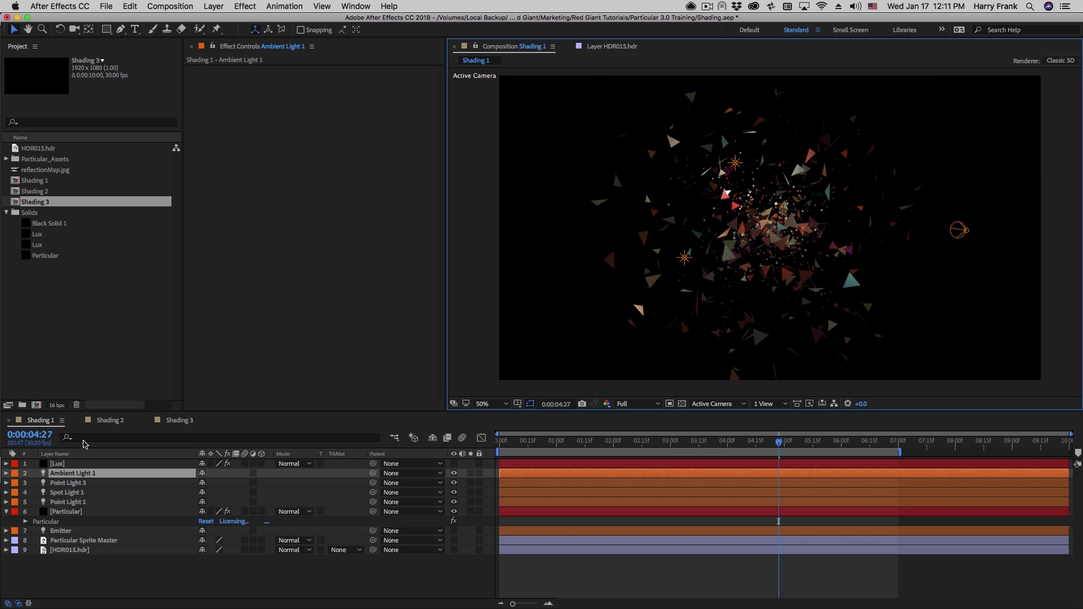
Place Point Light 1 at the left side of the particle cloud and move Point Light 3 to the frame's upper-left corner.
click(625, 237)
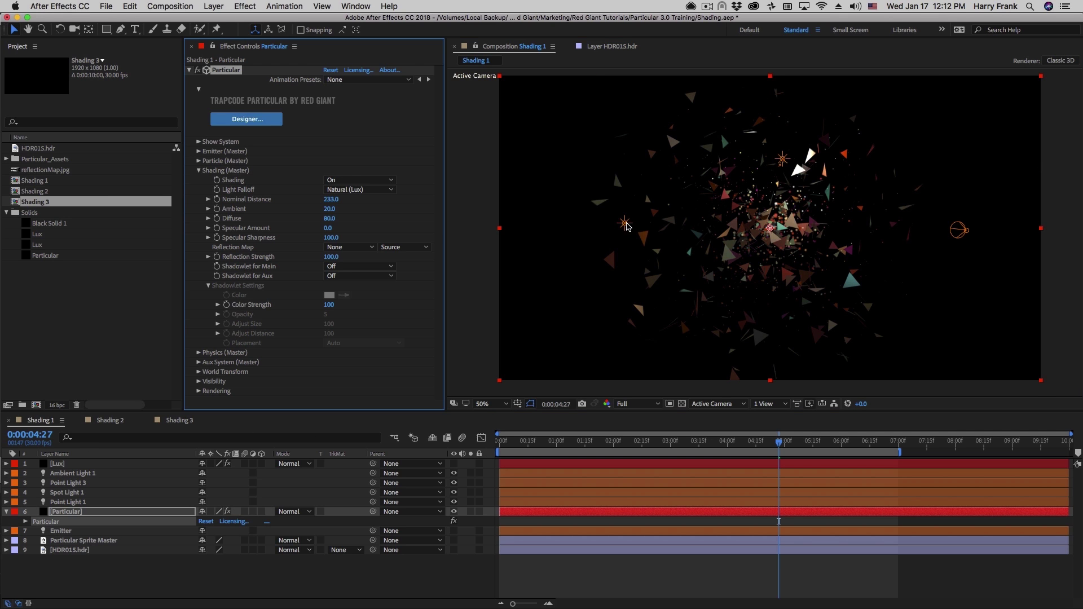
drag(624, 223, 648, 236)
click(785, 160)
drag(789, 164, 549, 126)
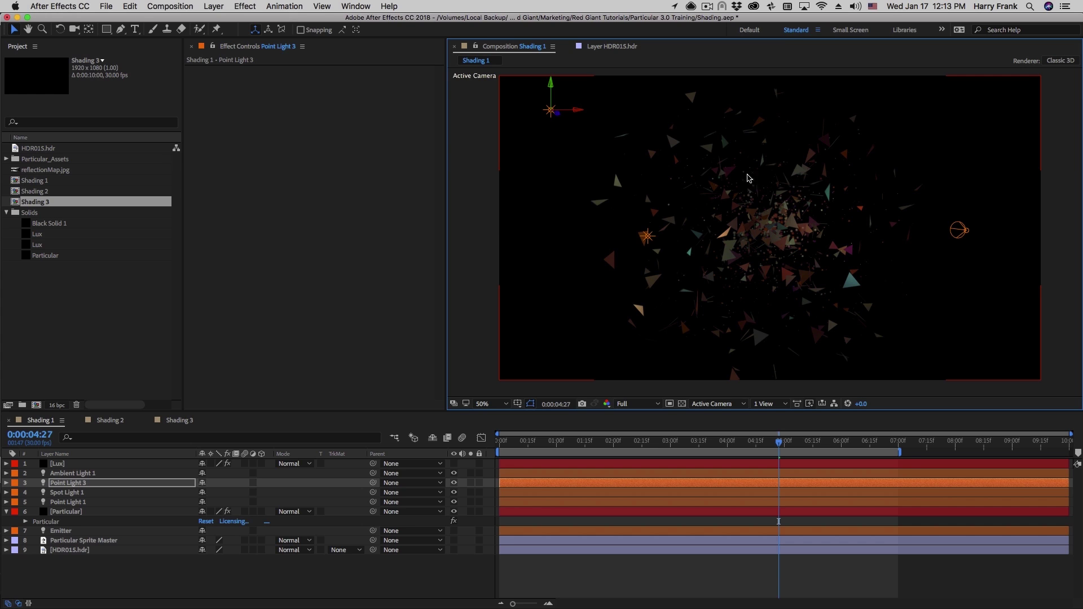
Try Point Light 3 at the particle cluster's centre, undo that move, and place the light just above the cluster.
drag(551, 111, 767, 227)
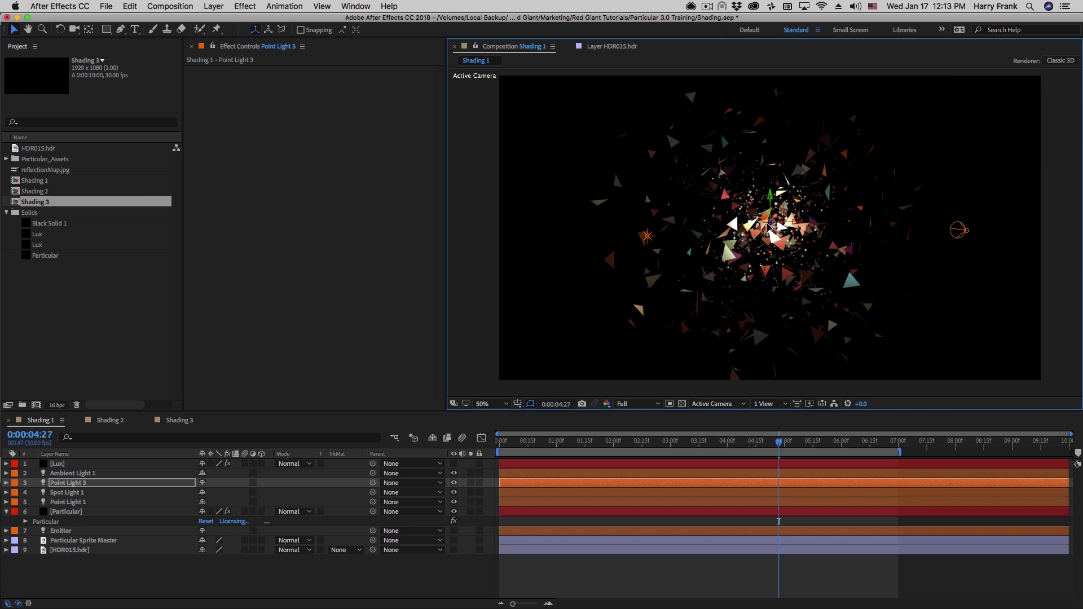
key(super+z)
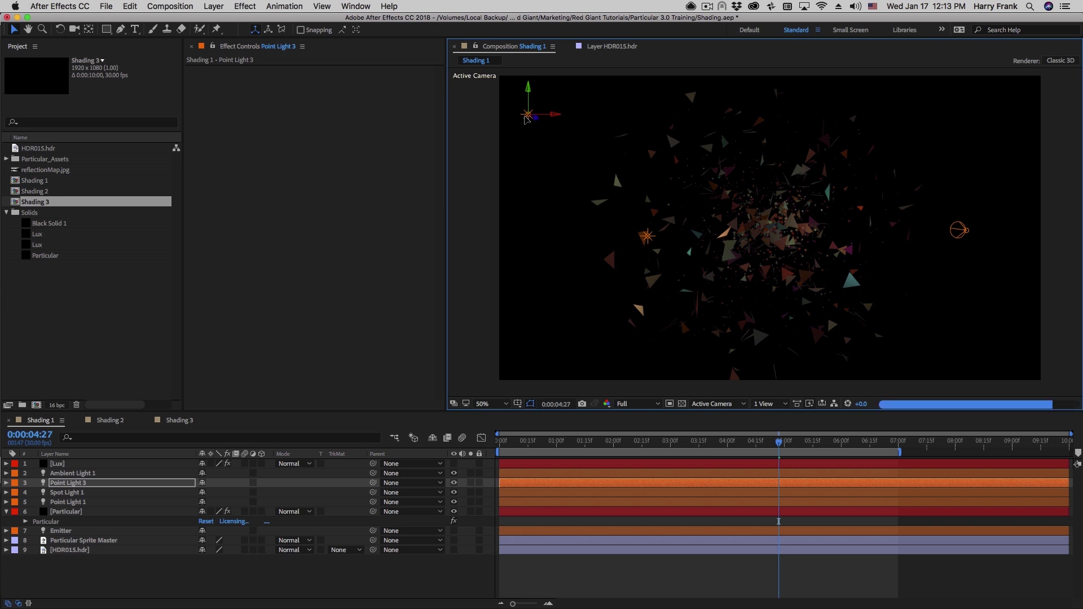
drag(524, 119, 760, 157)
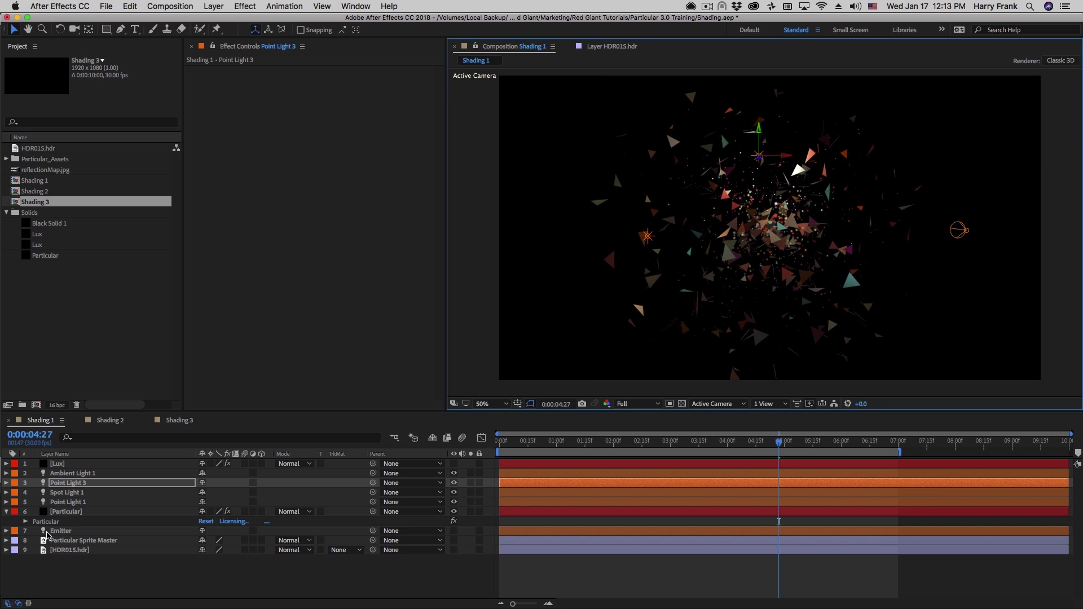
Try the None (AE) light falloff in Particular's Shading settings.
click(47, 522)
click(364, 190)
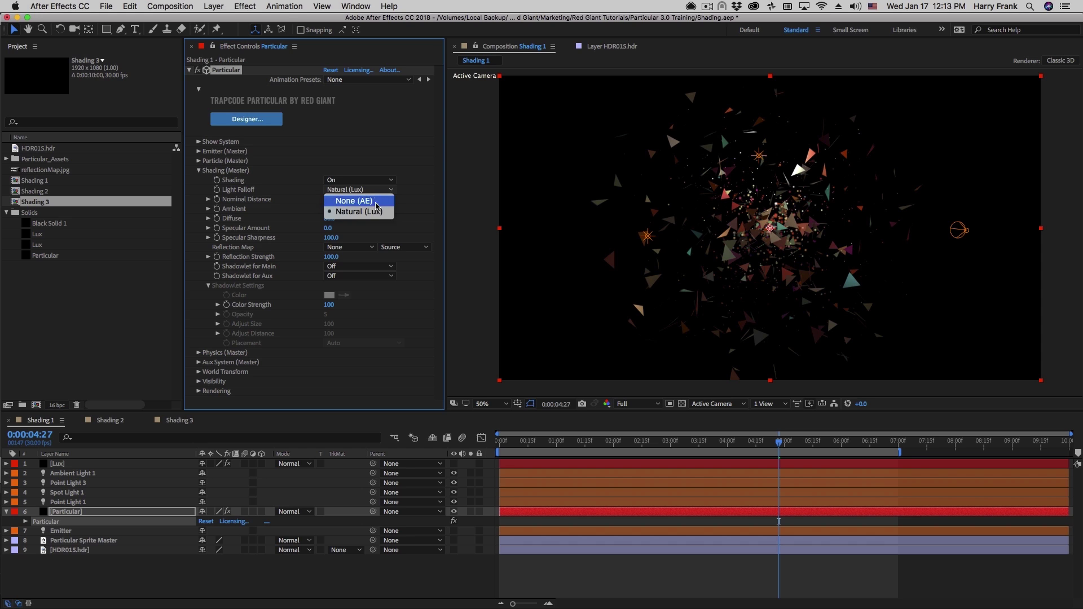
click(376, 200)
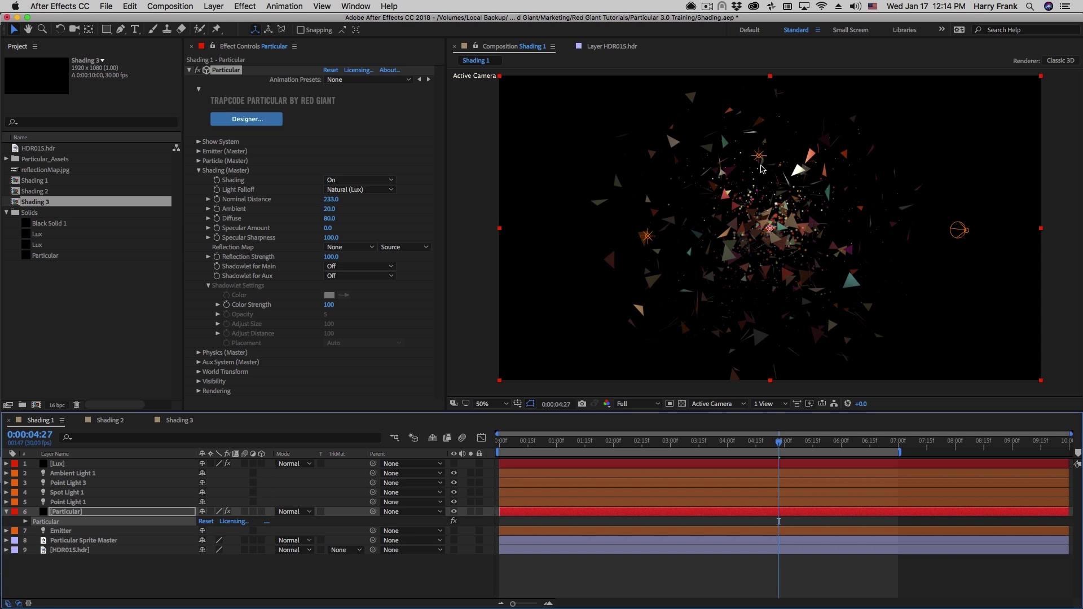
Move Point Light 3 into the particle cluster's centre and back out to its upper edge.
drag(761, 167, 809, 204)
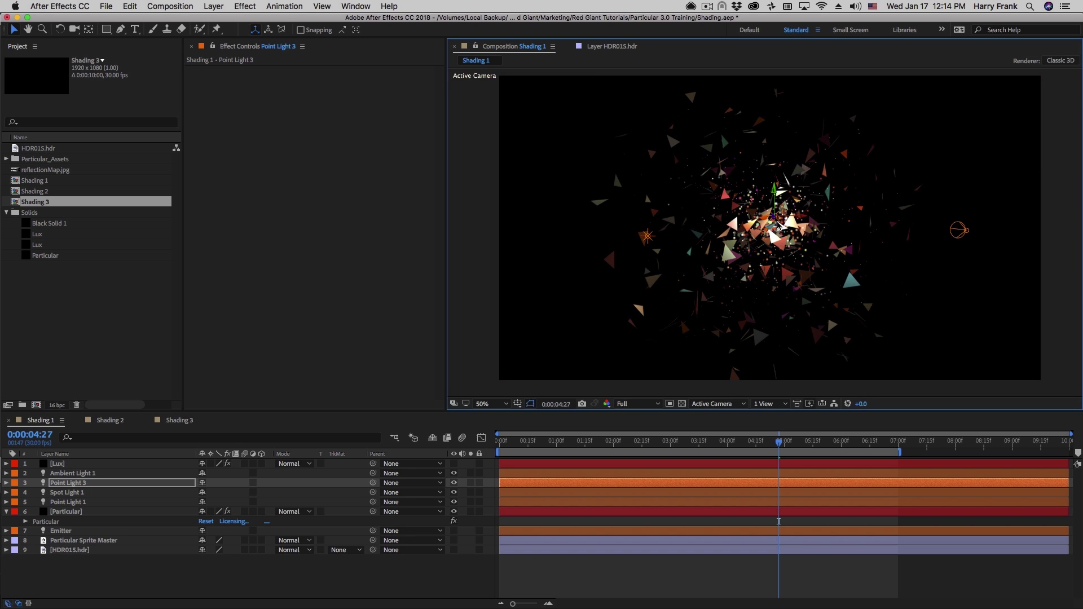
drag(771, 222, 771, 216)
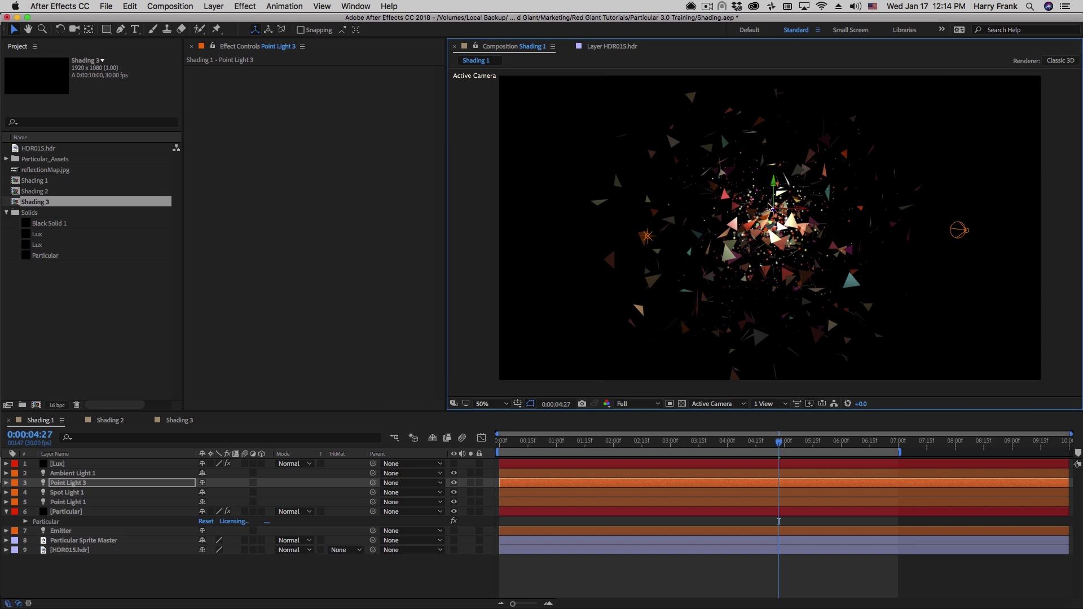
drag(775, 210, 761, 184)
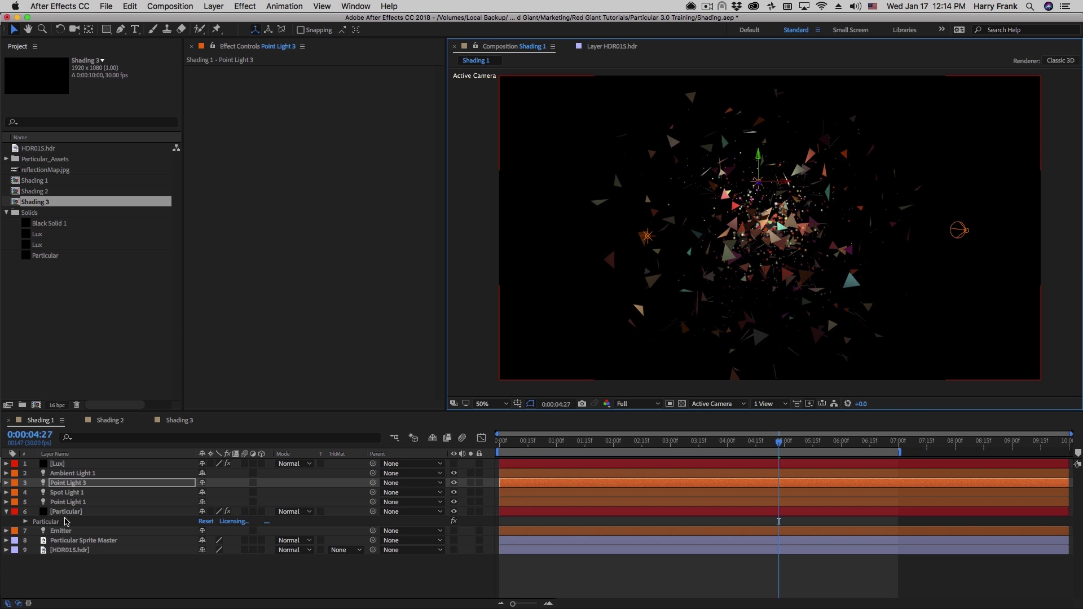
Try raising Point Light 1's intensity to 493%, undo the change, and collapse the light's options.
click(66, 513)
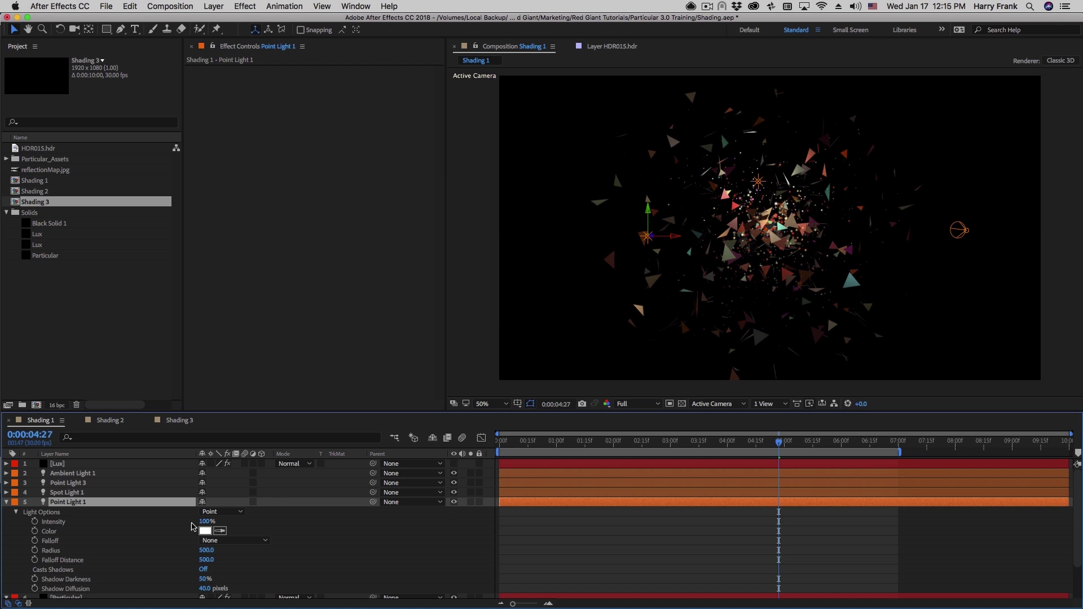
drag(205, 522, 705, 333)
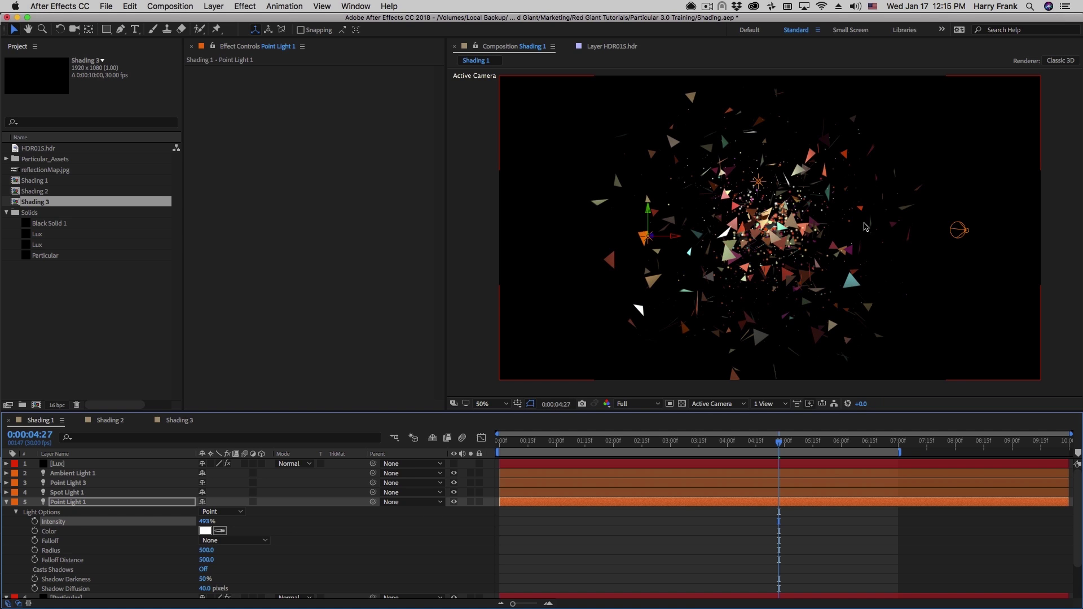
key(super+z)
click(6, 502)
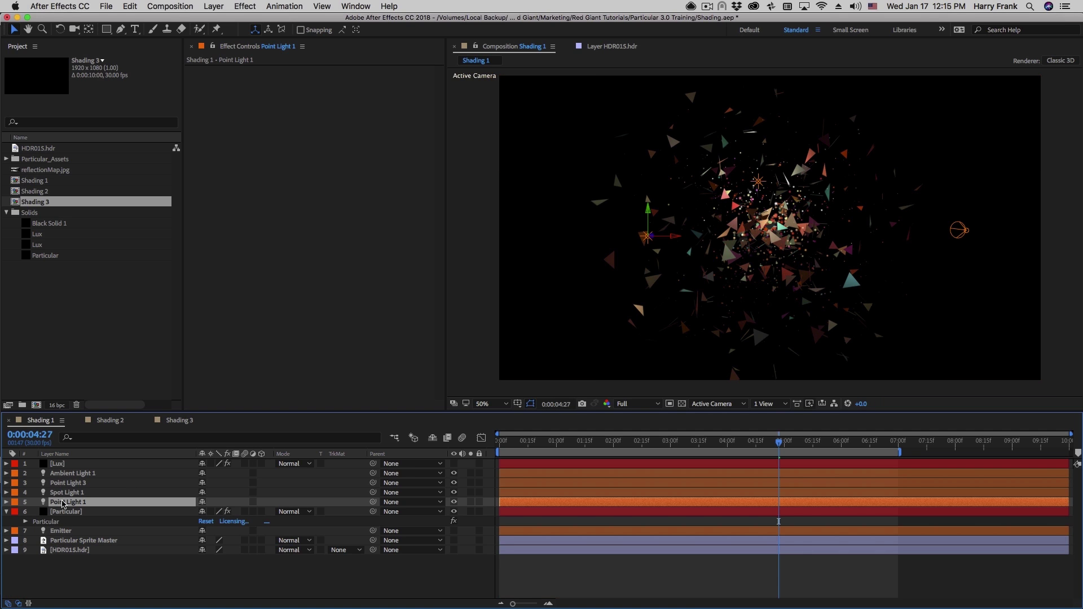
Move Point Light 3 slightly higher above the particle cluster and select the Particular layer.
click(66, 511)
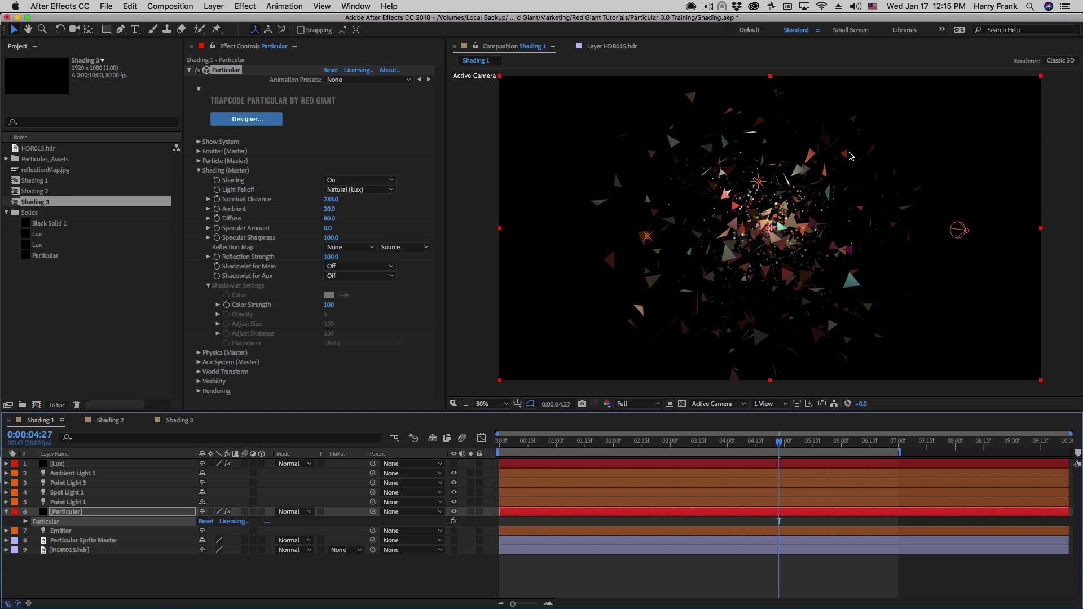
click(759, 182)
click(721, 196)
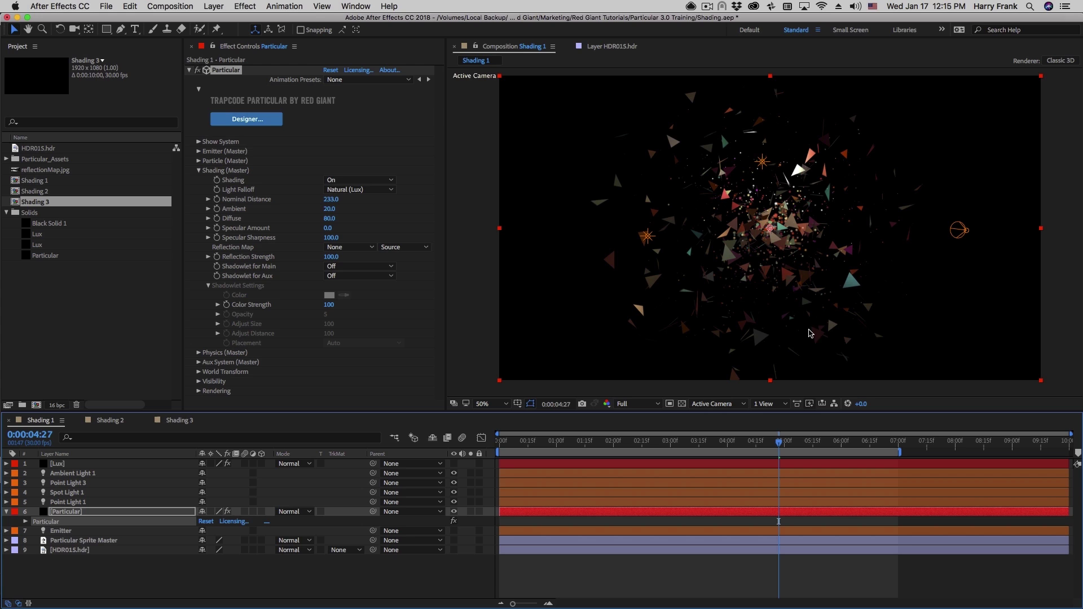
Try raising Particular's Nominal Distance to 299, then undo the change.
click(351, 209)
drag(335, 202, 377, 204)
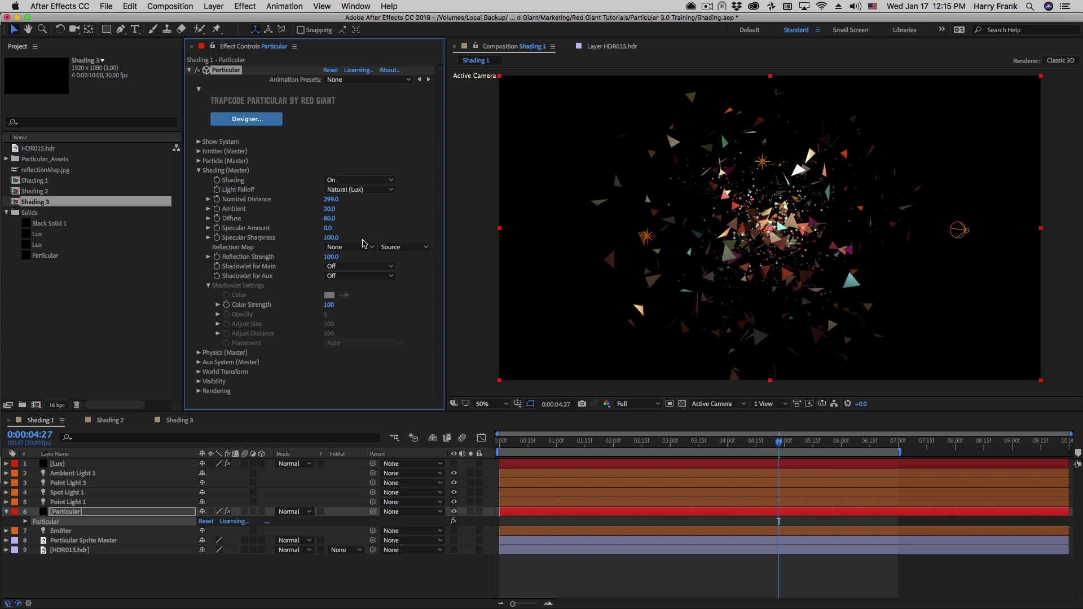
key(super+z)
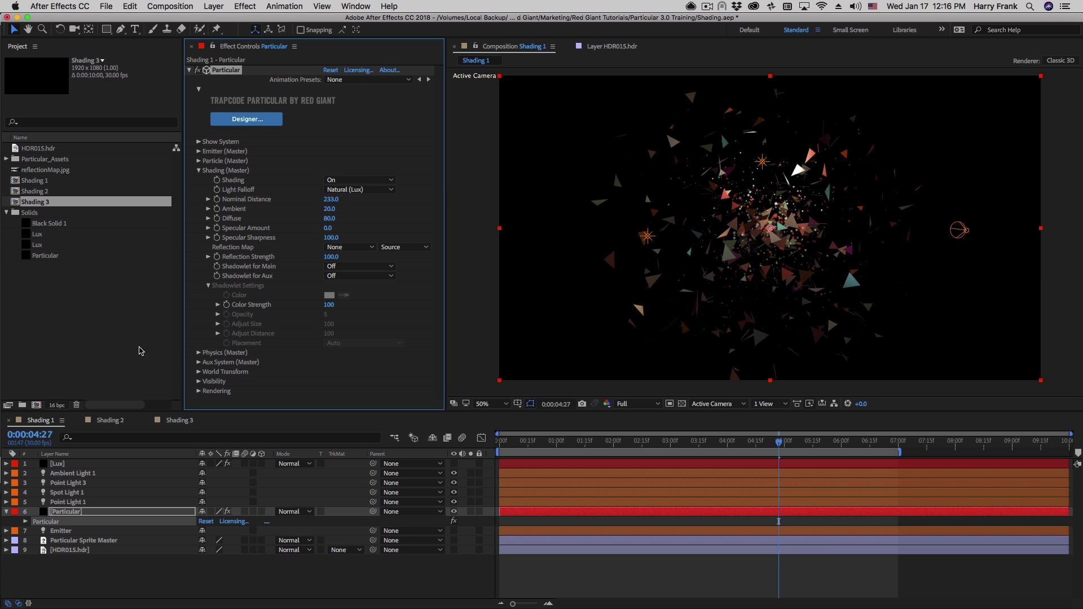
Inspect the light options of the Ambient Light 1 layer, then collapse them.
click(84, 475)
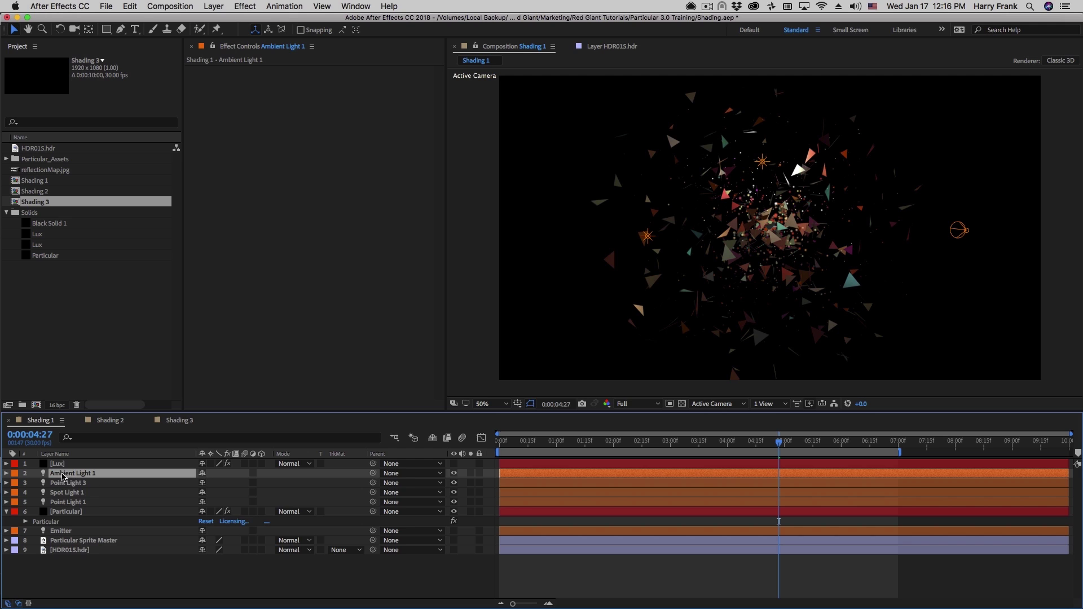
key(a)
key(a)
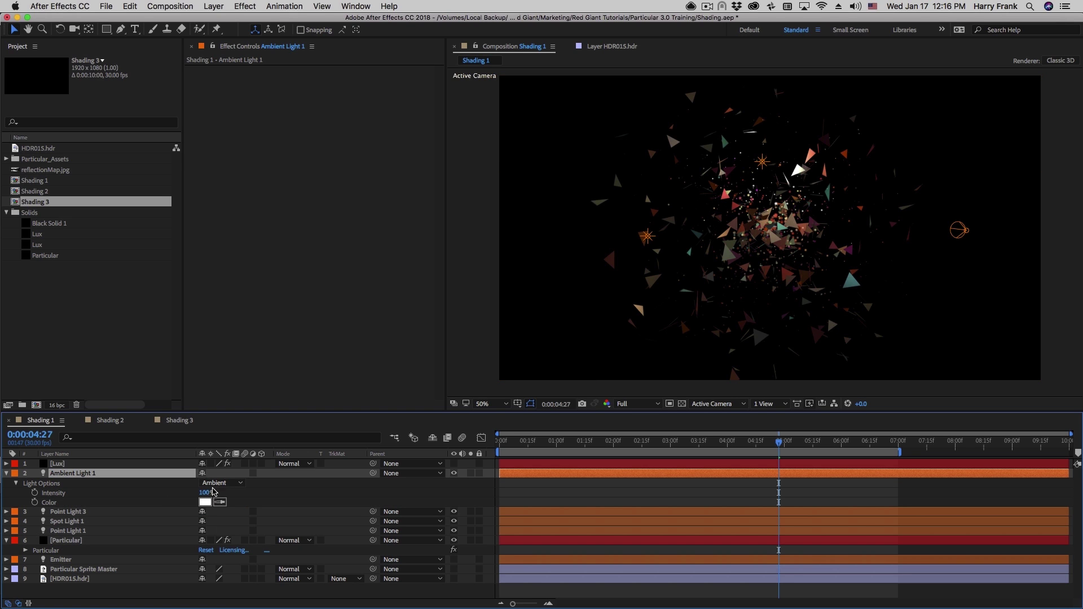
key(ctrl+grave)
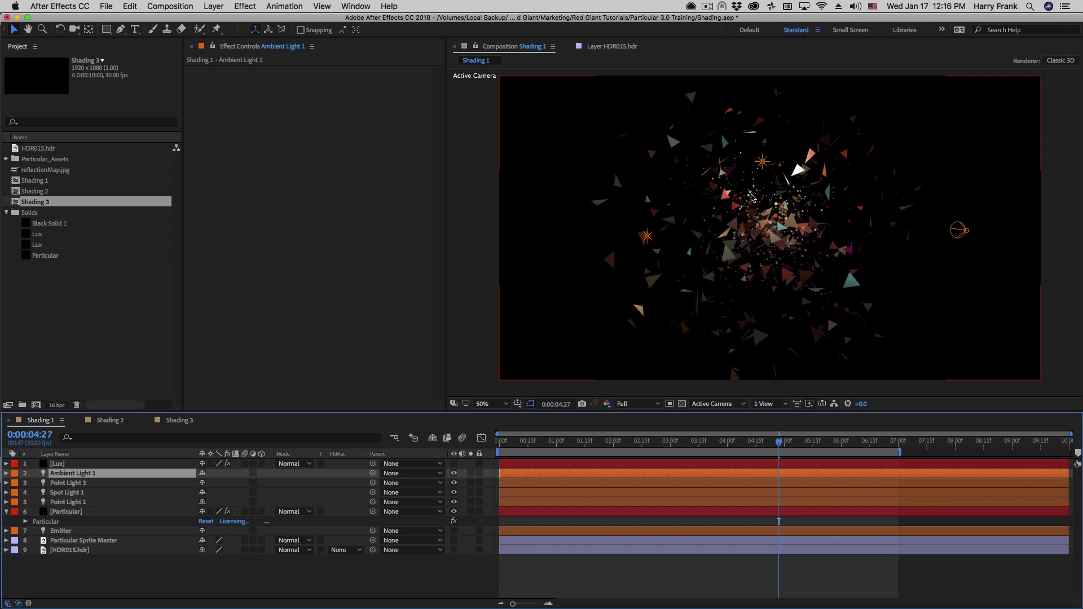
On the Particular layer, try a shading Ambient value of 101, then set it back to 20.
click(48, 523)
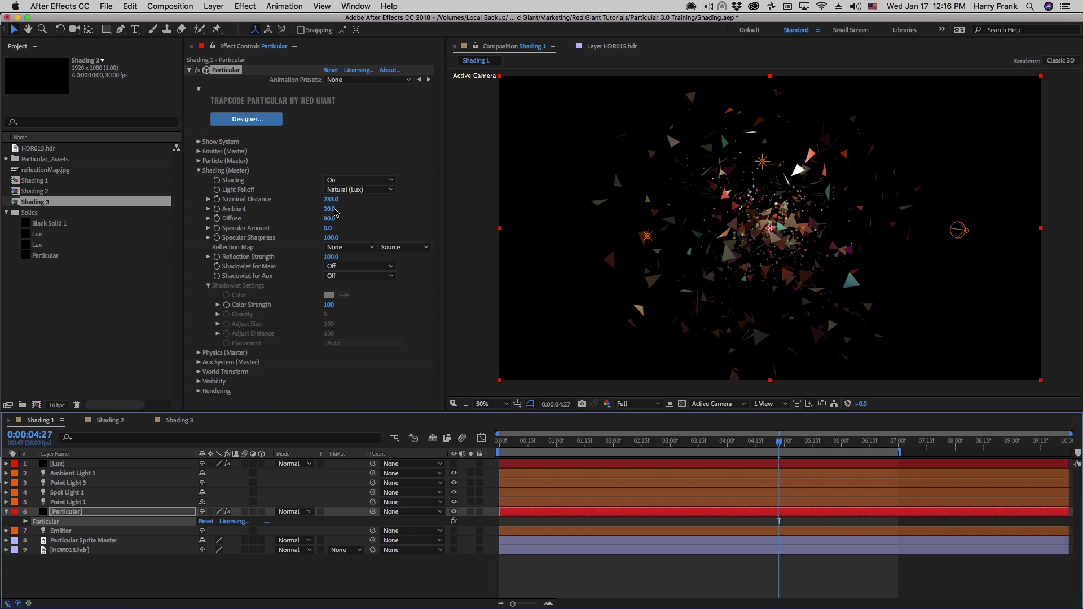
drag(329, 208, 378, 212)
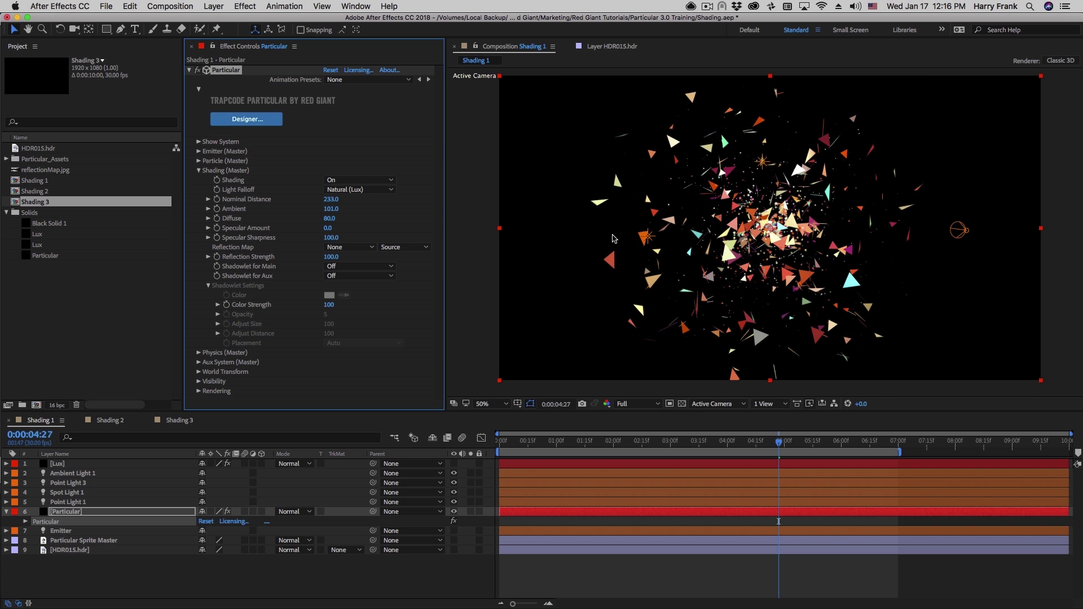
click(336, 209)
text(20)
key(Return)
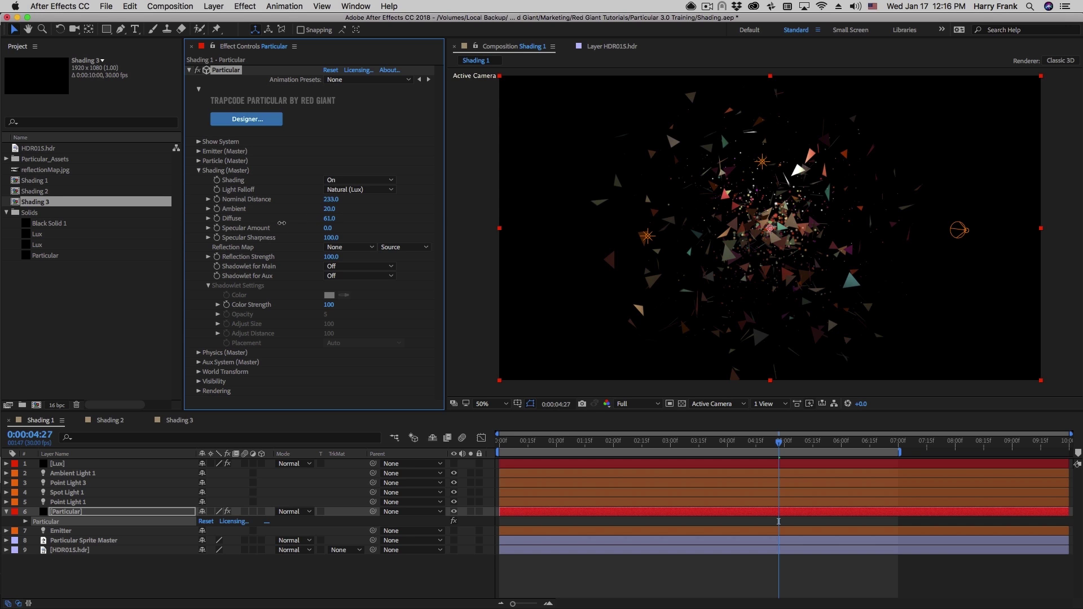
Try Particular's Diffuse shading at 0, then set it to 85.
drag(282, 223, 157, 236)
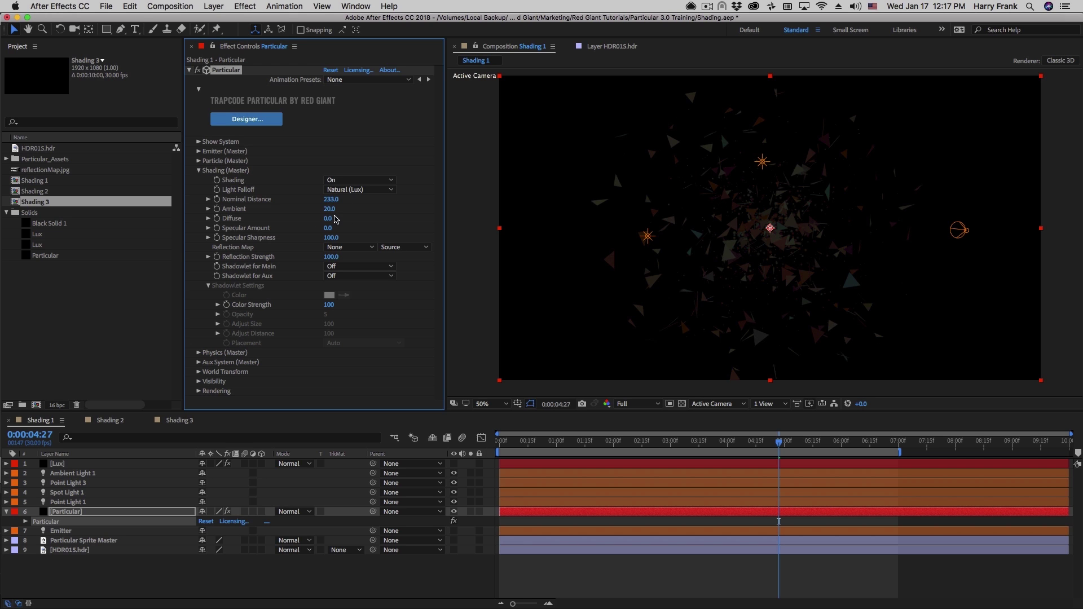
click(361, 219)
drag(329, 218, 381, 221)
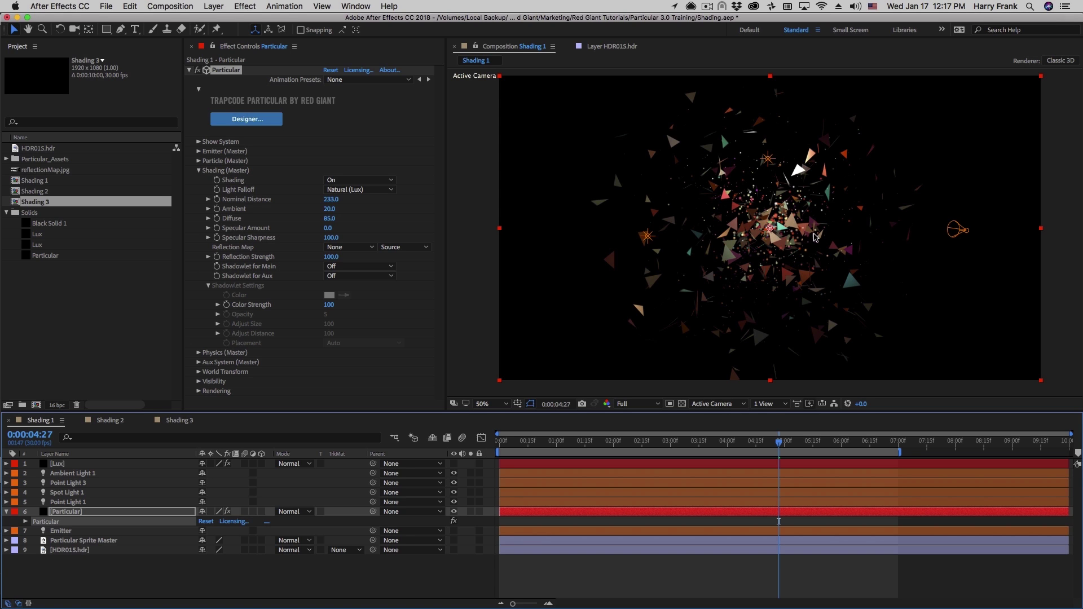
Raise Particular's Specular Amount to 492 and move the current time to 0:00:02:22 to examine the highlights up close.
drag(335, 233, 574, 228)
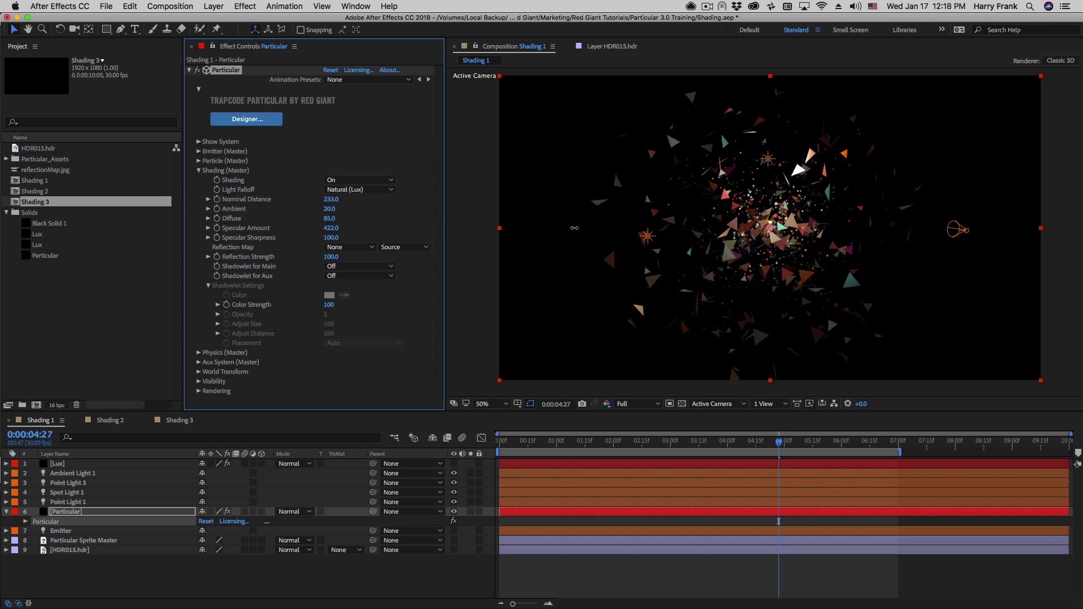
click(586, 444)
key(space)
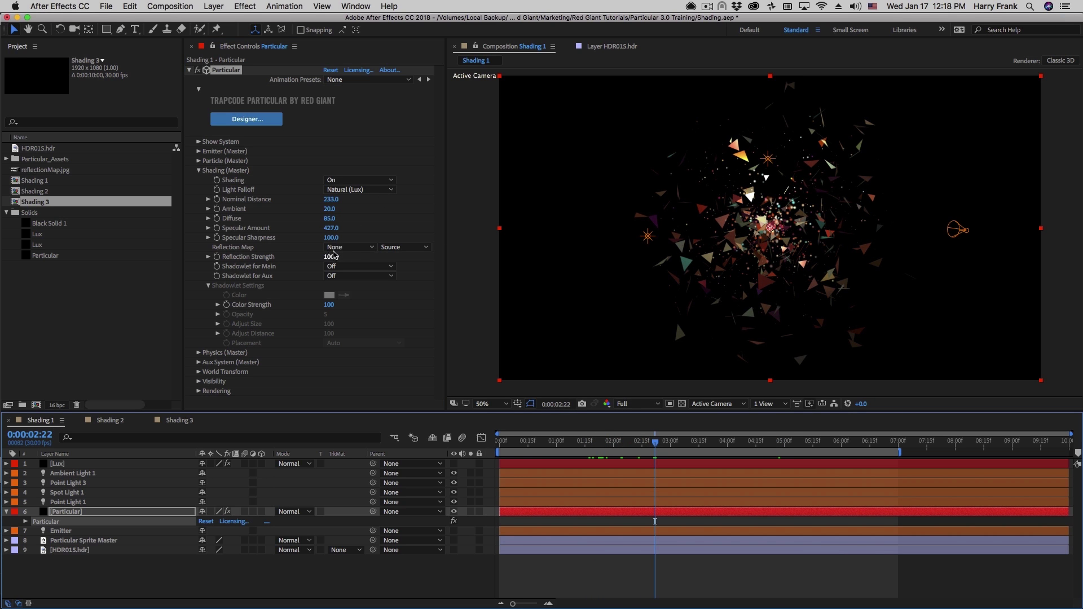
drag(332, 228, 327, 293)
scroll(742, 151, up, 1)
drag(721, 115, 704, 316)
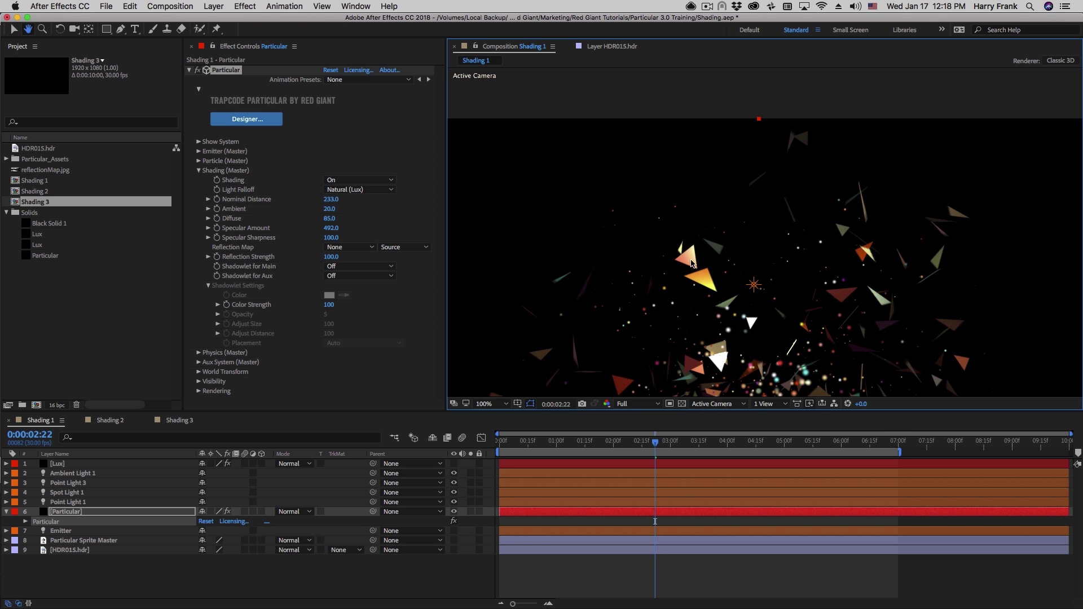
Lower Particular's Specular Amount to 76.
scroll(705, 262, down, 1)
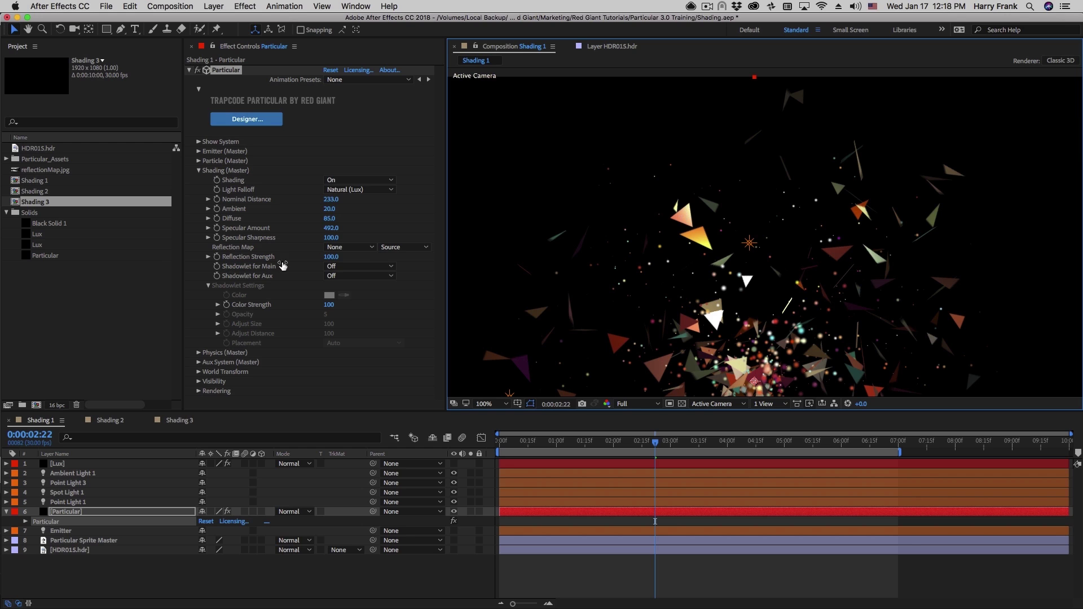
drag(333, 228, 319, 228)
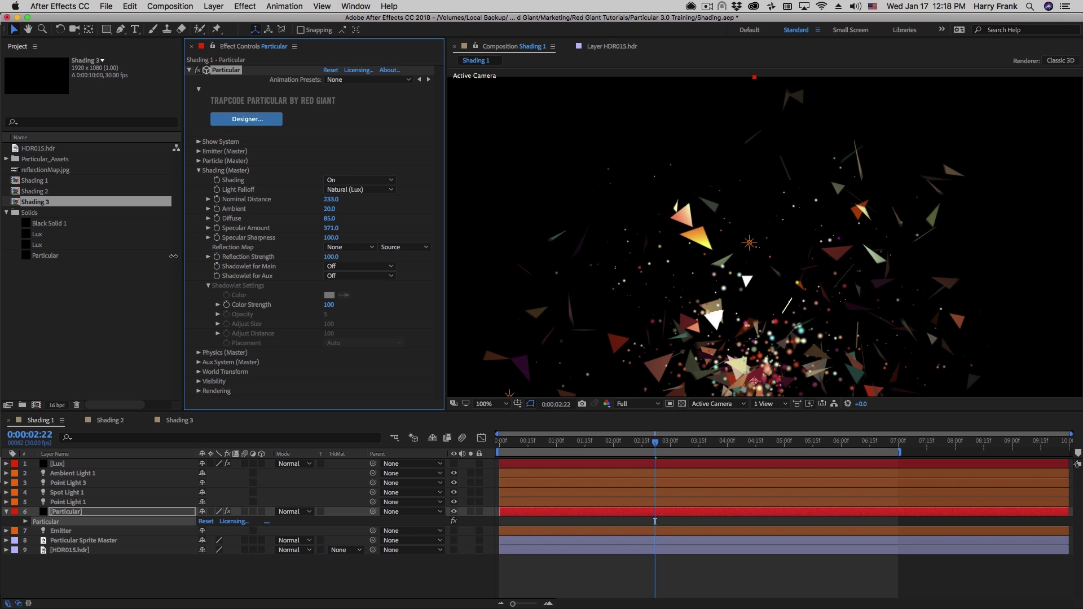
drag(173, 257, 98, 262)
key(comma)
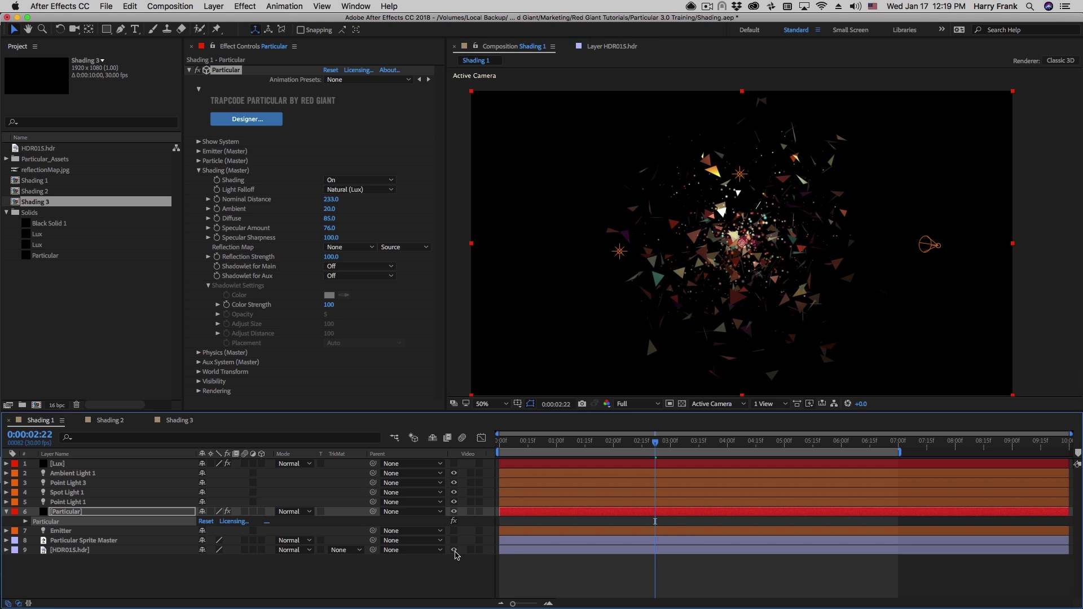
View the HDR015.hdr layer soloed, then turn off its solo and visibility.
click(455, 551)
click(471, 550)
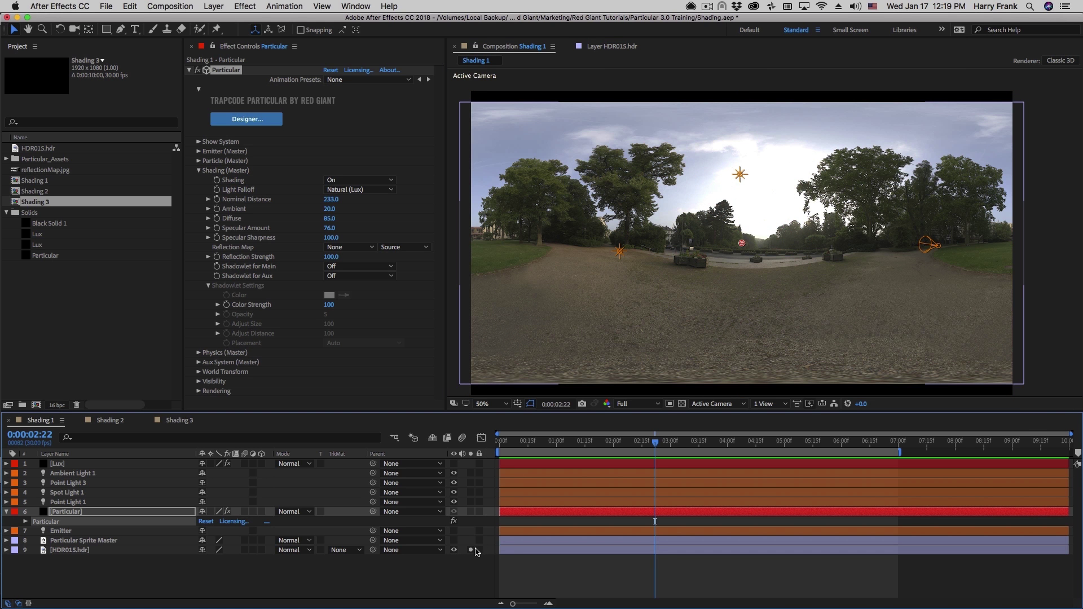
click(471, 550)
click(454, 550)
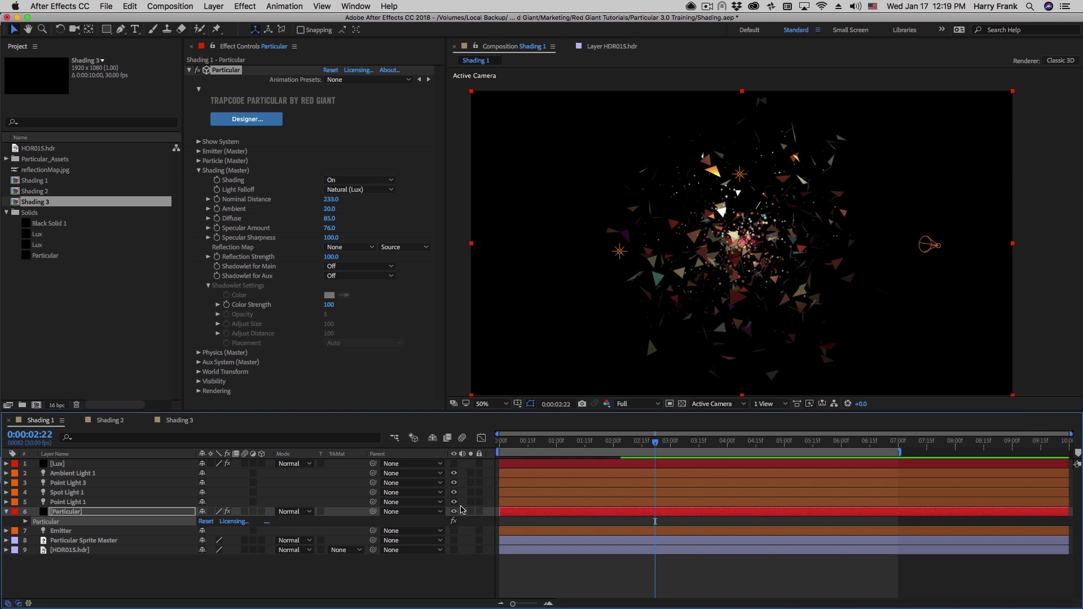
Use the HDR015.hdr layer as Particular's Reflection Map and set Reflection Strength to 54.
click(341, 247)
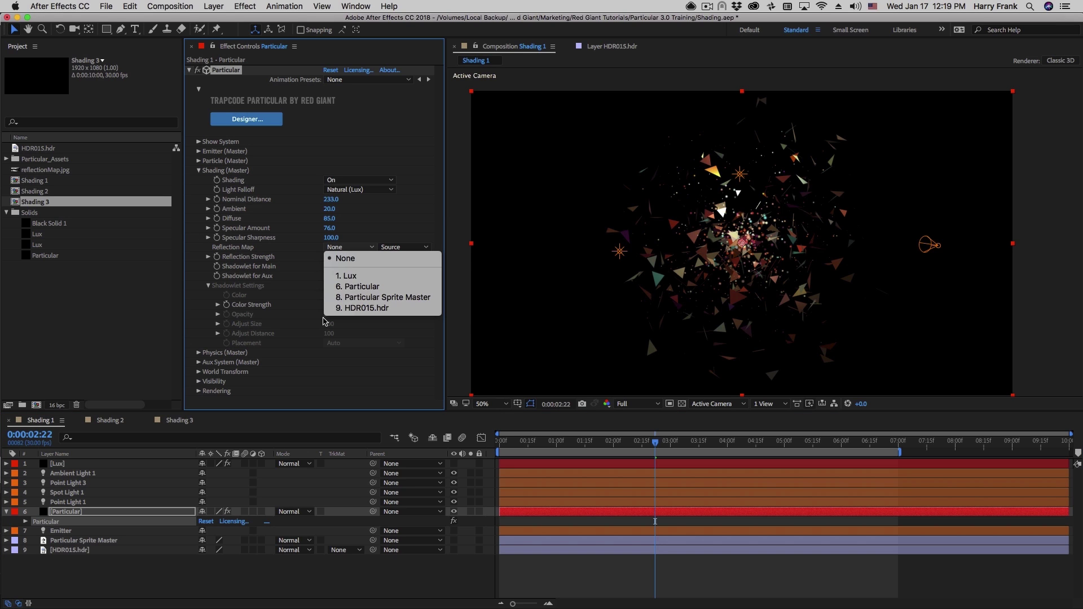
click(366, 309)
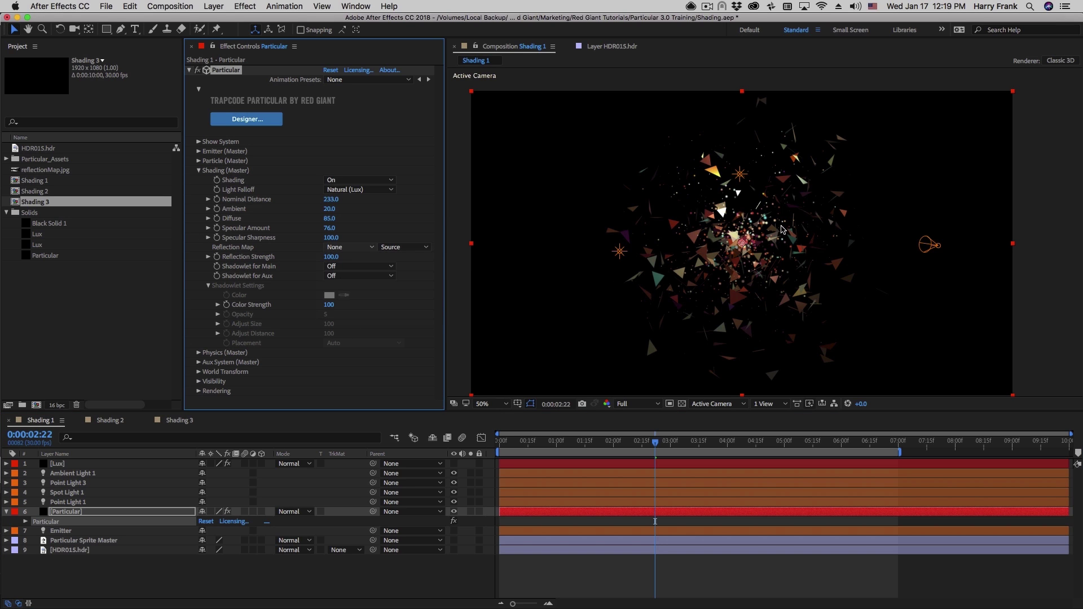
drag(331, 257, 277, 283)
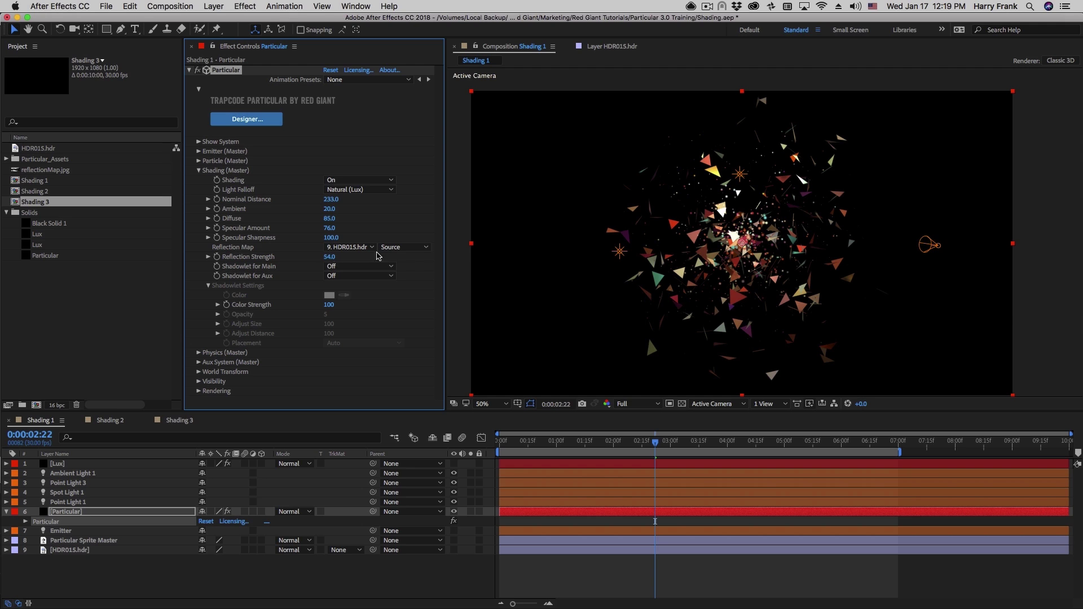
Open the Shading 2 composition and show its Particular layer's Emitter (Master) settings.
click(117, 418)
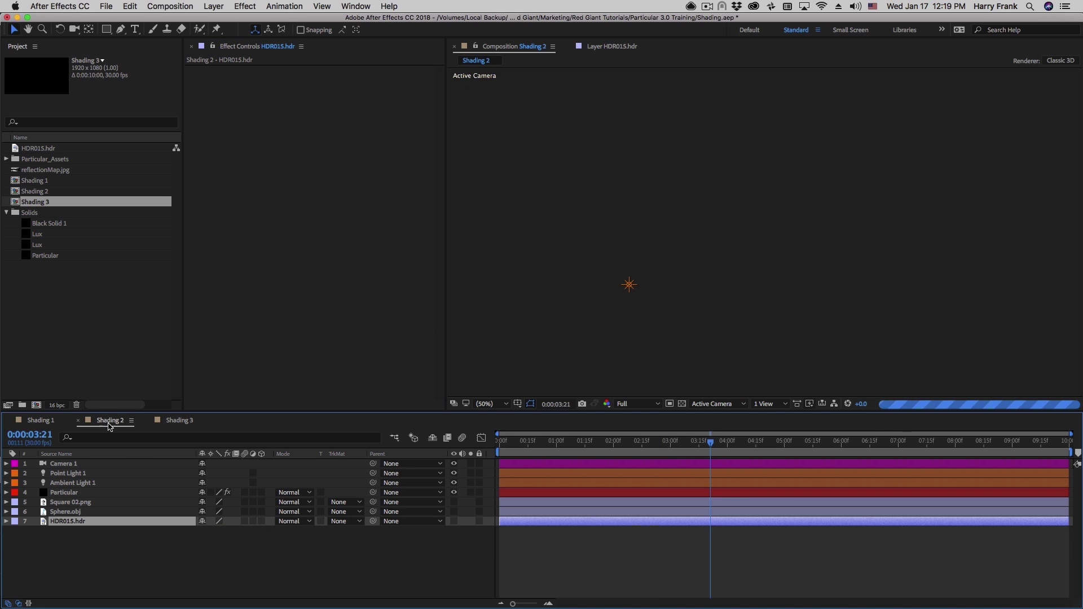
click(67, 493)
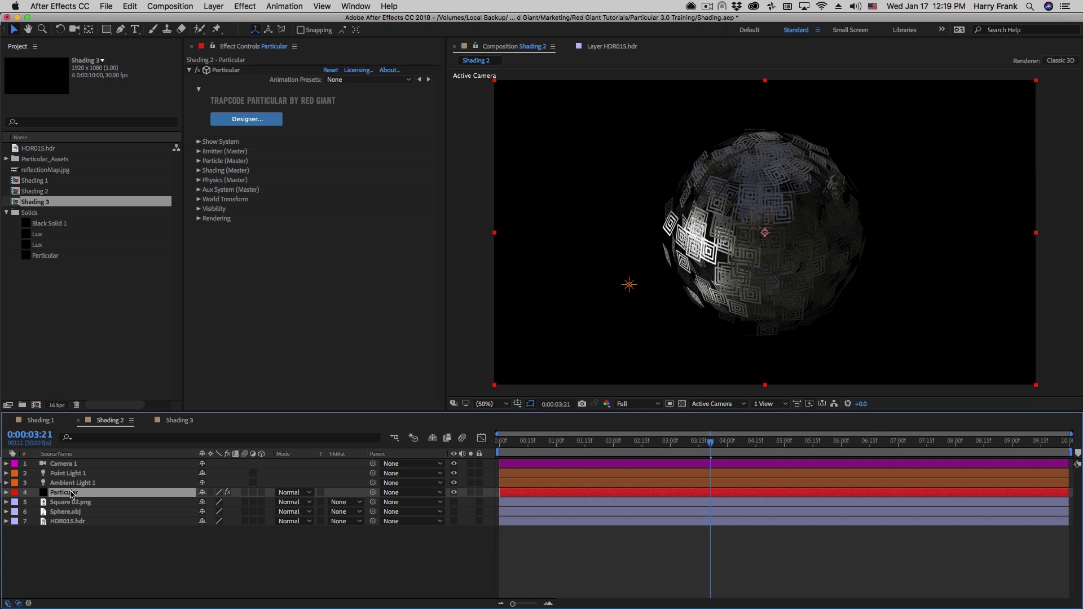
click(199, 152)
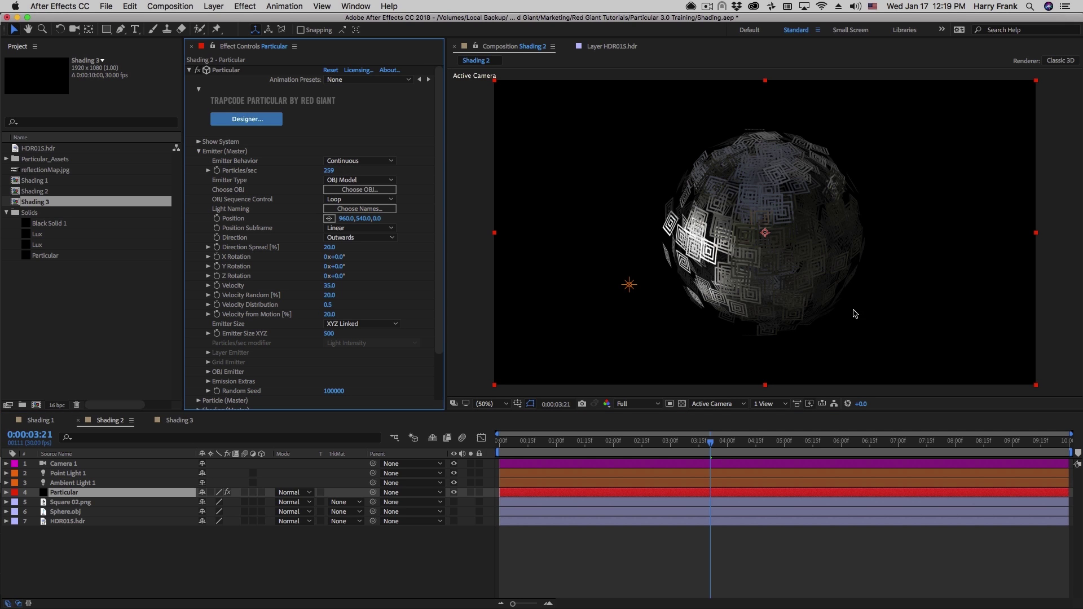
Move the current time to 0:00:03:05 and orbit the camera around the particle sphere.
drag(602, 443, 639, 446)
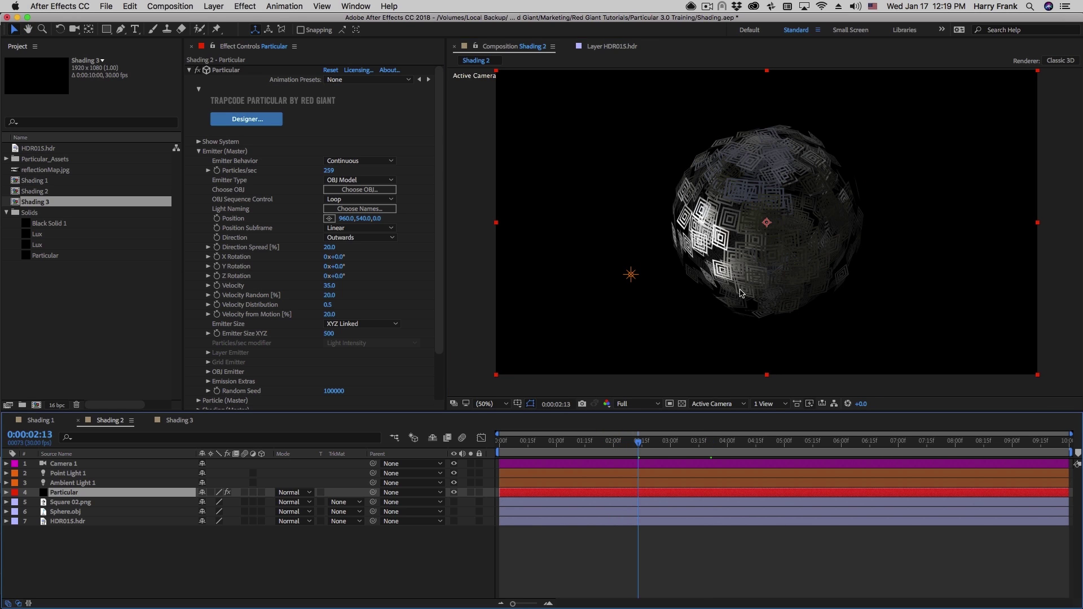
click(677, 444)
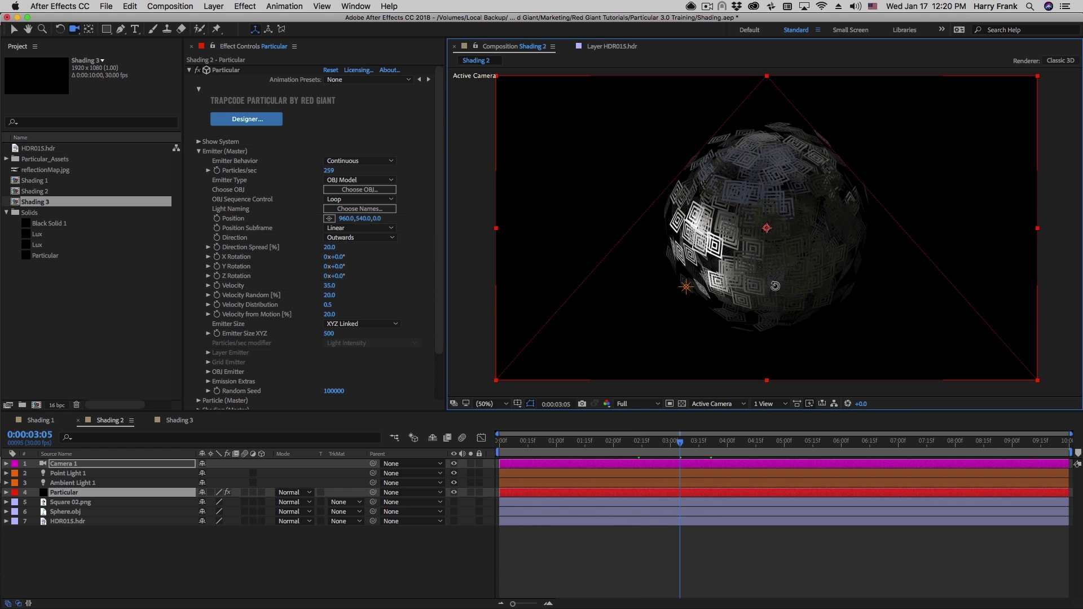
drag(776, 286, 814, 219)
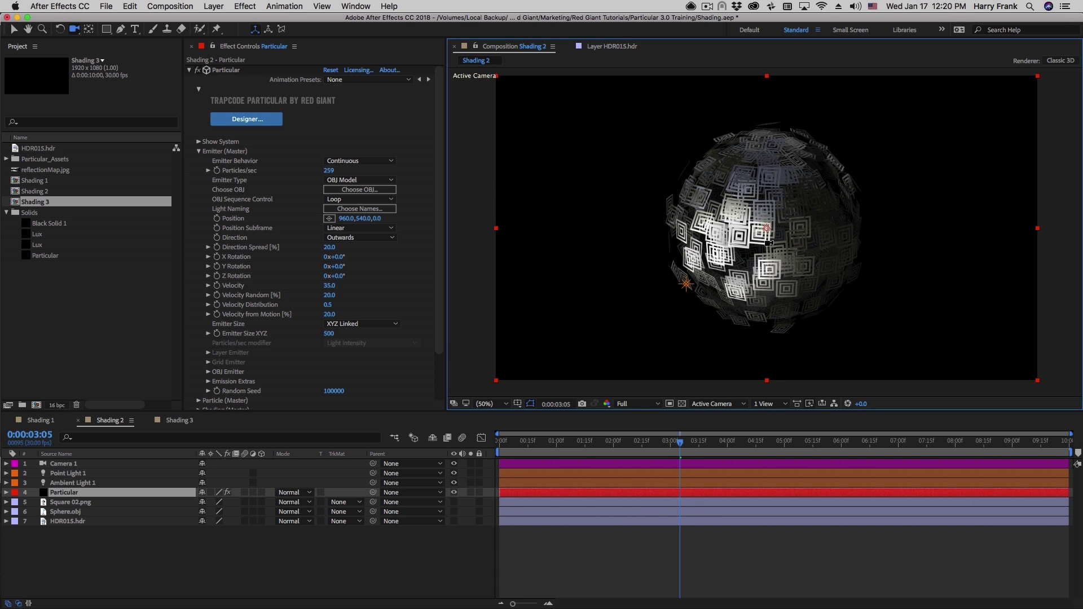
key(v)
Collapse Particular's Emitter (Master) settings and expand the Shading (Master) settings.
drag(292, 362, 288, 242)
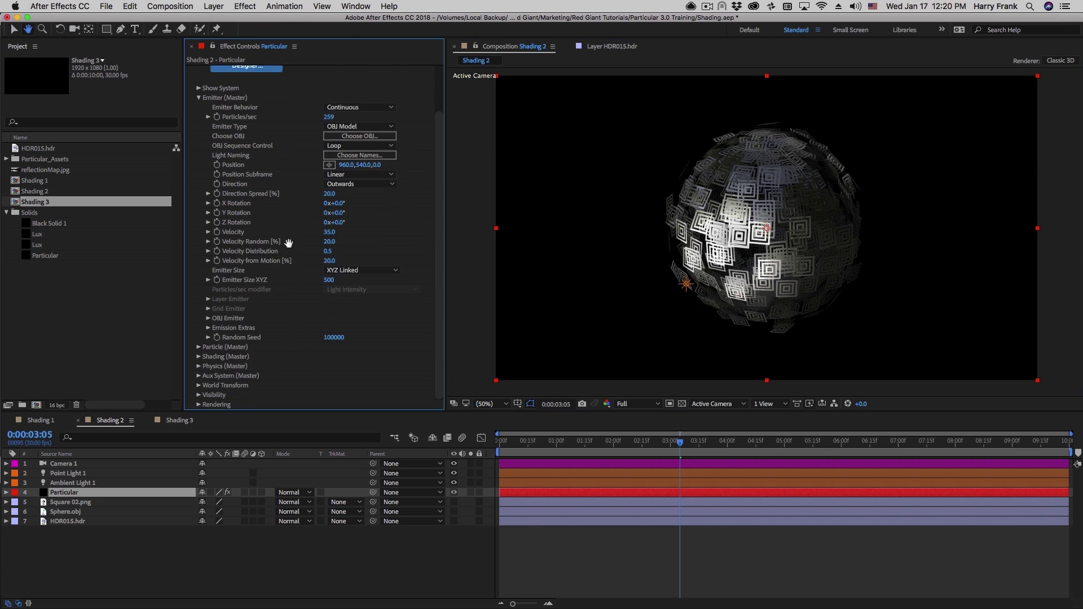
click(199, 99)
click(199, 170)
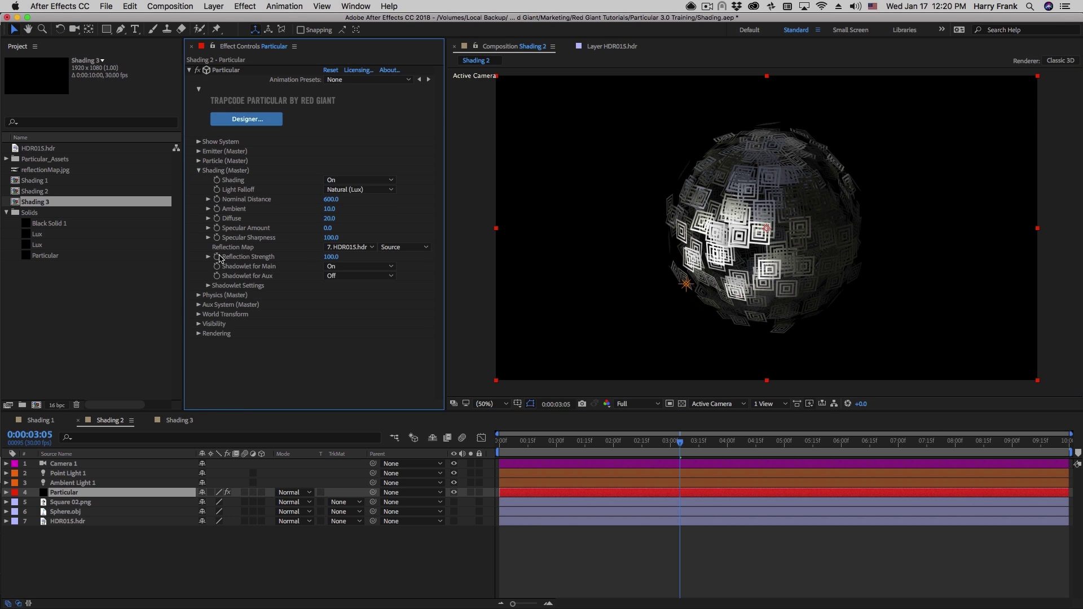
Try the sphere's Reflection Map as None, then set it back to the HDR015.hdr layer.
click(346, 248)
click(346, 259)
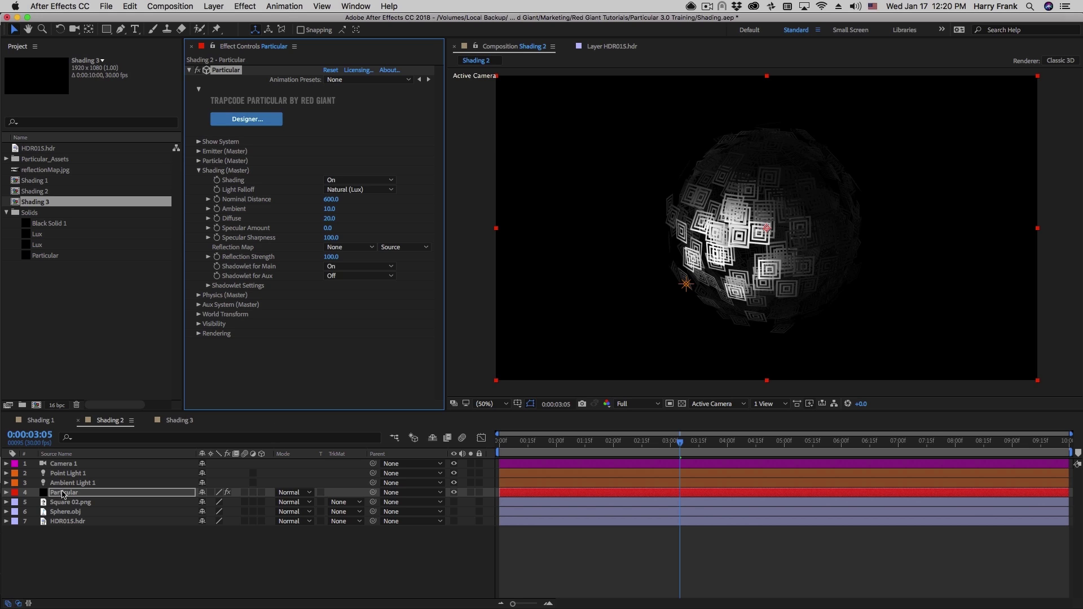
click(338, 247)
click(364, 289)
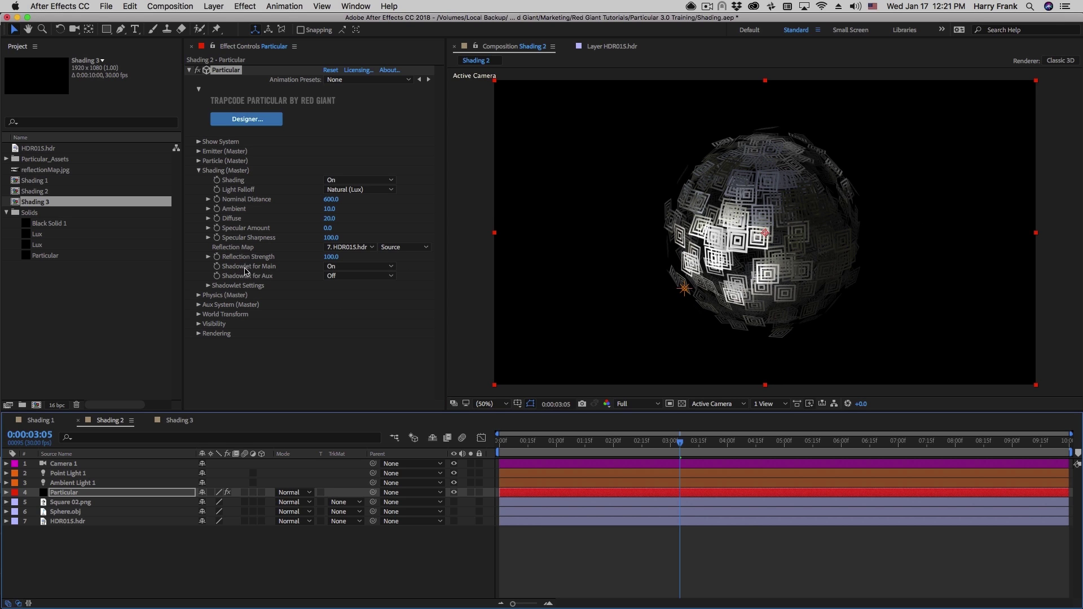
Open the Shading 3 composition, select its Particular layer, and move the current time to 0:00:01:13.
click(189, 420)
click(120, 463)
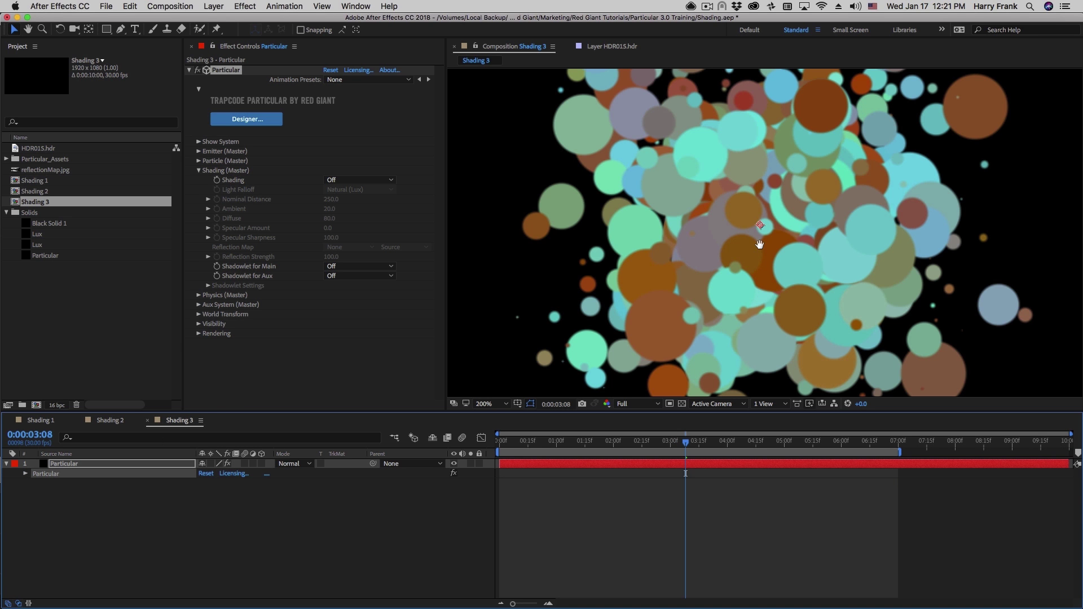
drag(512, 446, 581, 445)
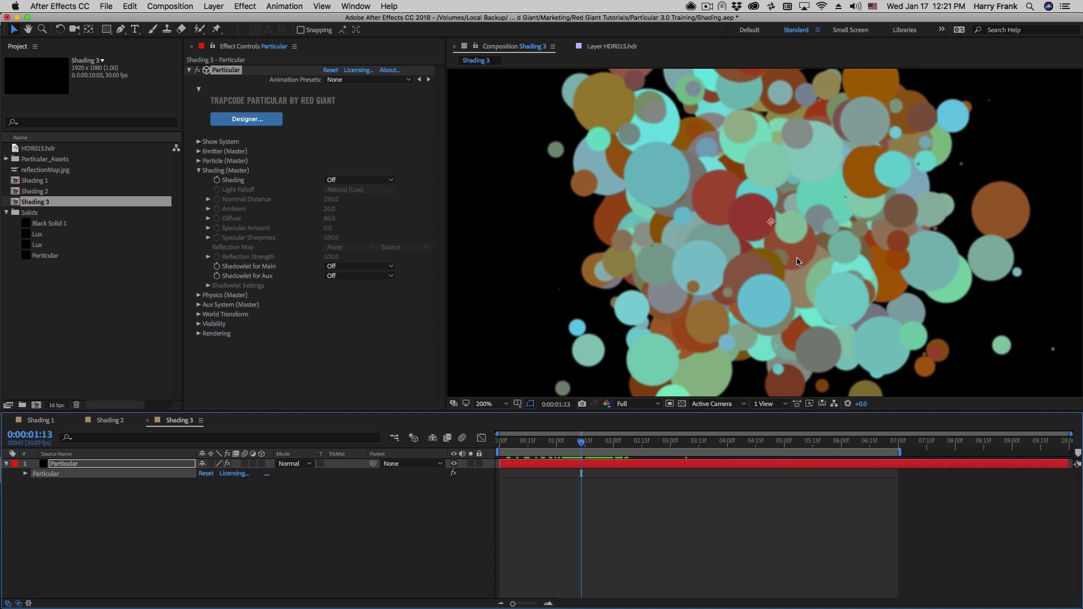
drag(797, 262, 755, 296)
drag(751, 256, 773, 228)
key(v)
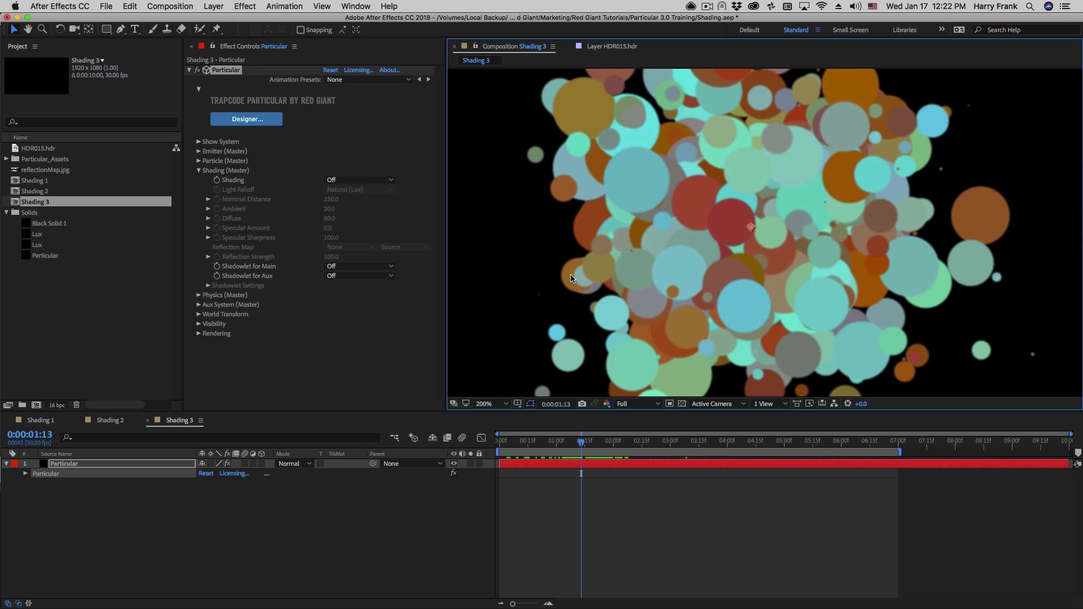
key(comma)
drag(685, 136, 650, 134)
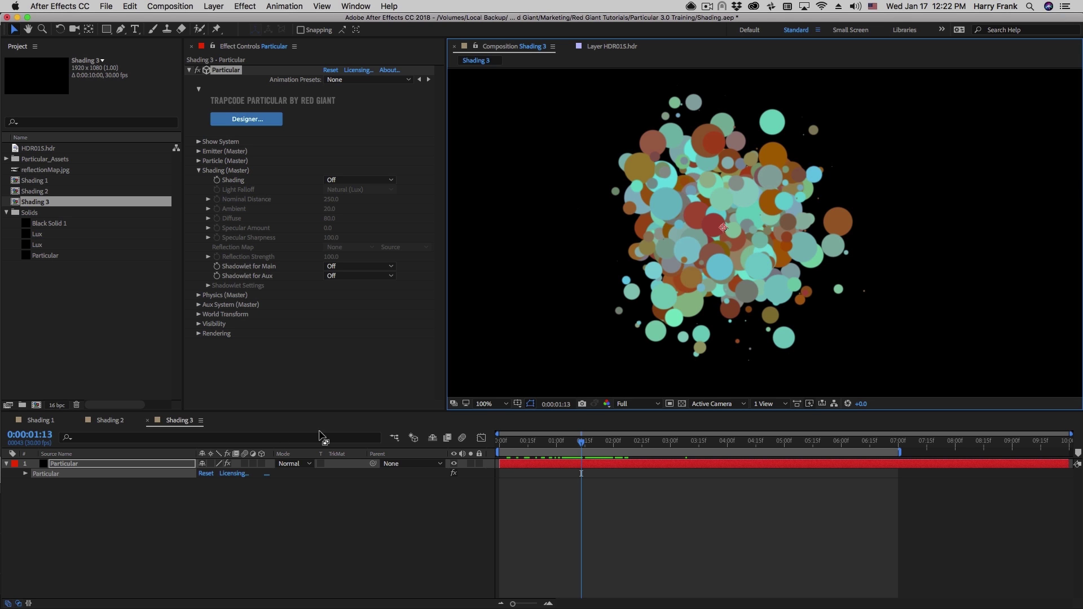
Add a point light to the Shading 3 composition.
click(213, 6)
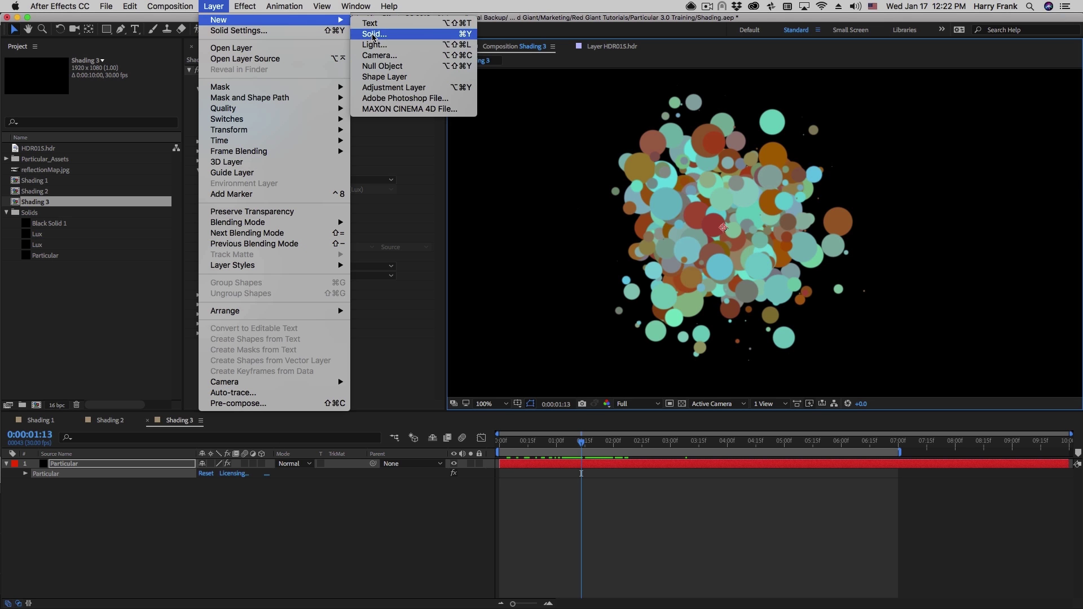
click(375, 44)
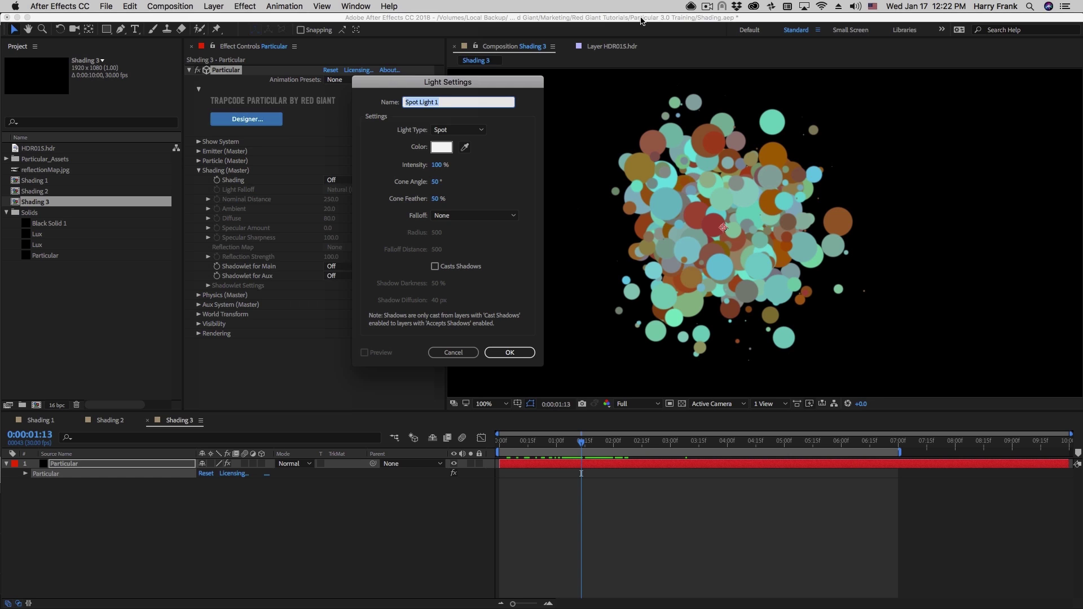
click(458, 130)
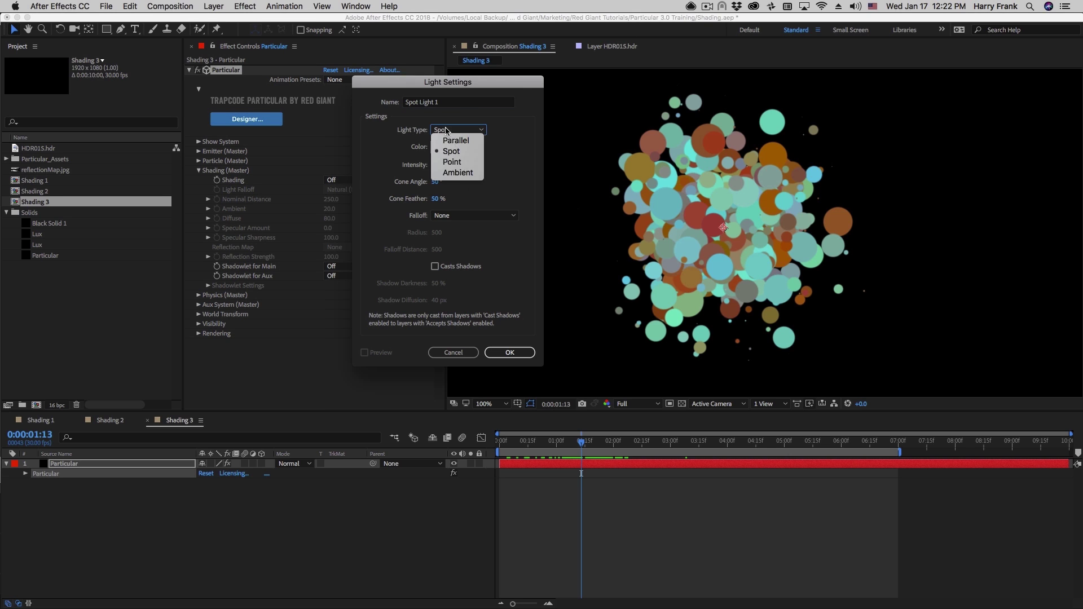
click(451, 160)
key(Return)
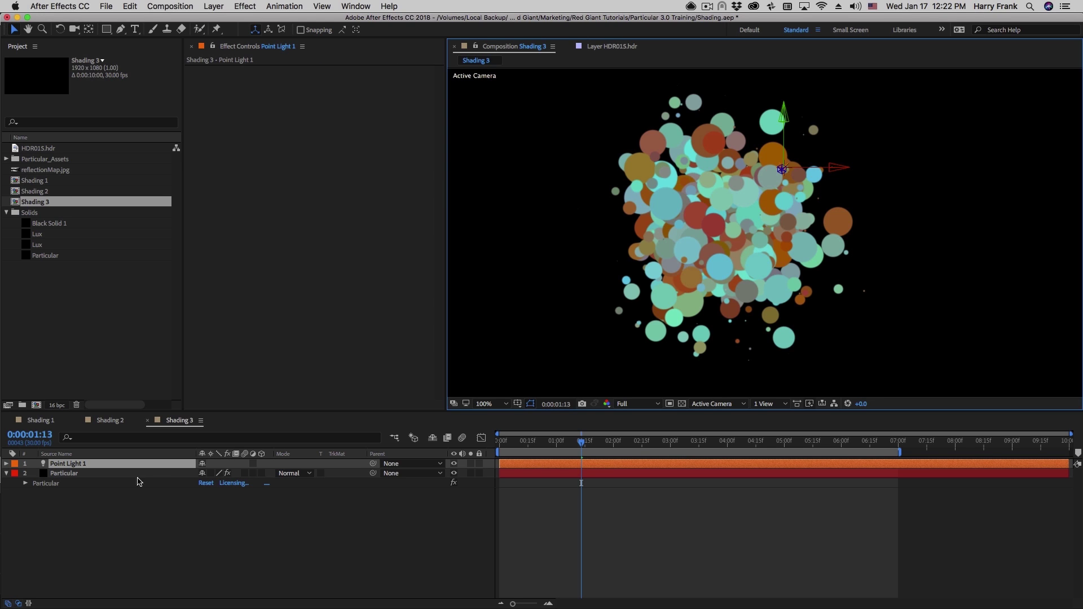
Turn on Shading in the Particular layer's Shading (Master) settings.
click(48, 483)
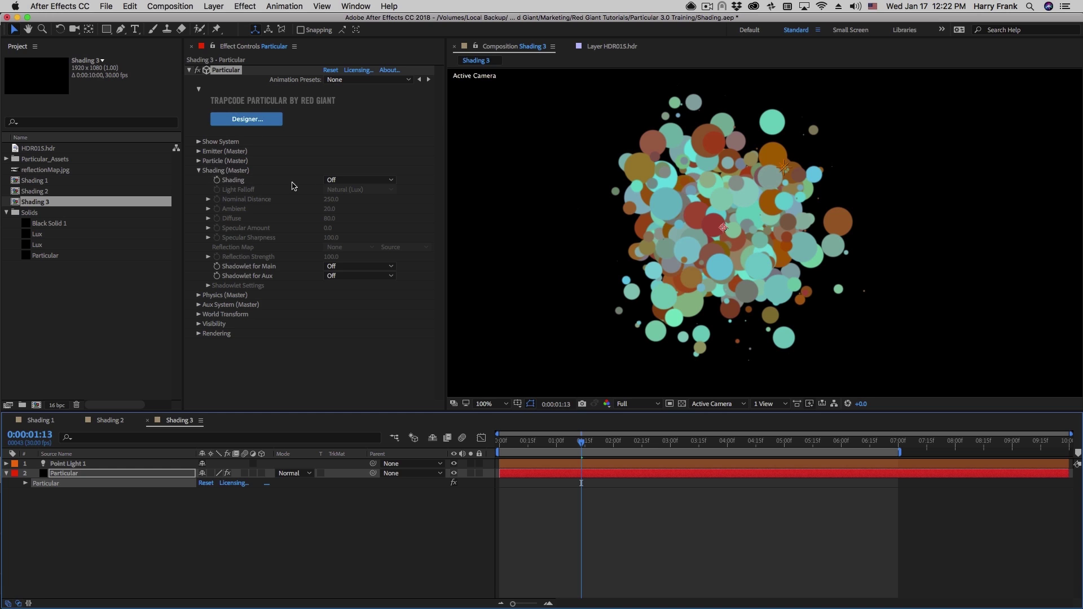
click(360, 179)
click(350, 204)
Duplicate the point light twice and spread the three lights around the particle cloud, to its left, lower right and top.
mouse_move(784, 167)
mouse_down()
mouse_move(811, 205)
mouse_move(830, 183)
mouse_move(695, 229)
mouse_move(592, 282)
mouse_move(579, 320)
mouse_move(584, 311)
mouse_up()
key(super+d)
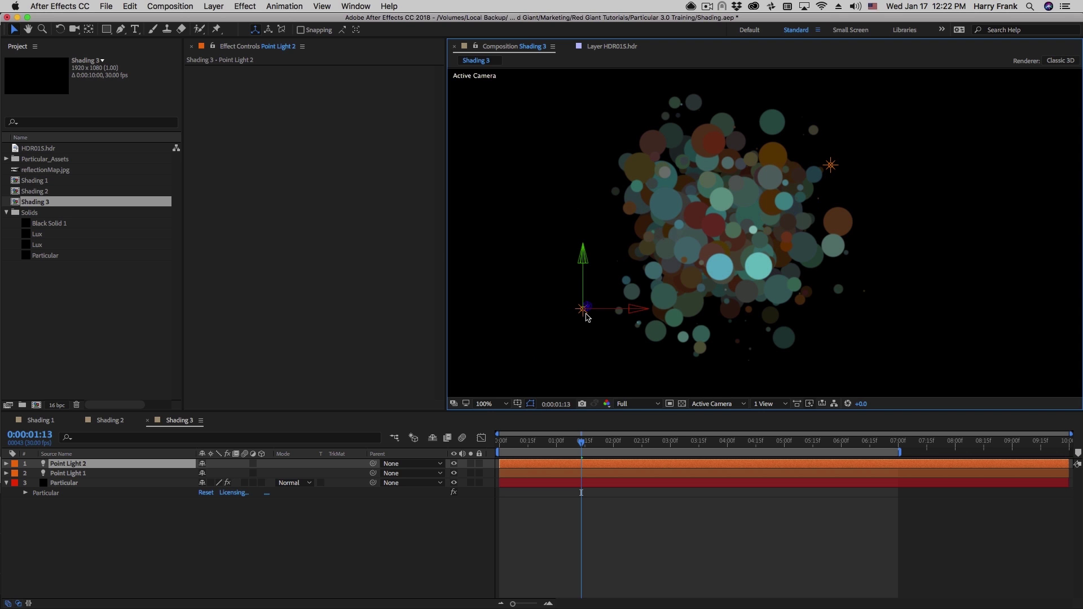
mouse_move(831, 165)
mouse_down()
mouse_move(774, 103)
mouse_move(773, 337)
mouse_move(876, 336)
mouse_up()
key(super+d)
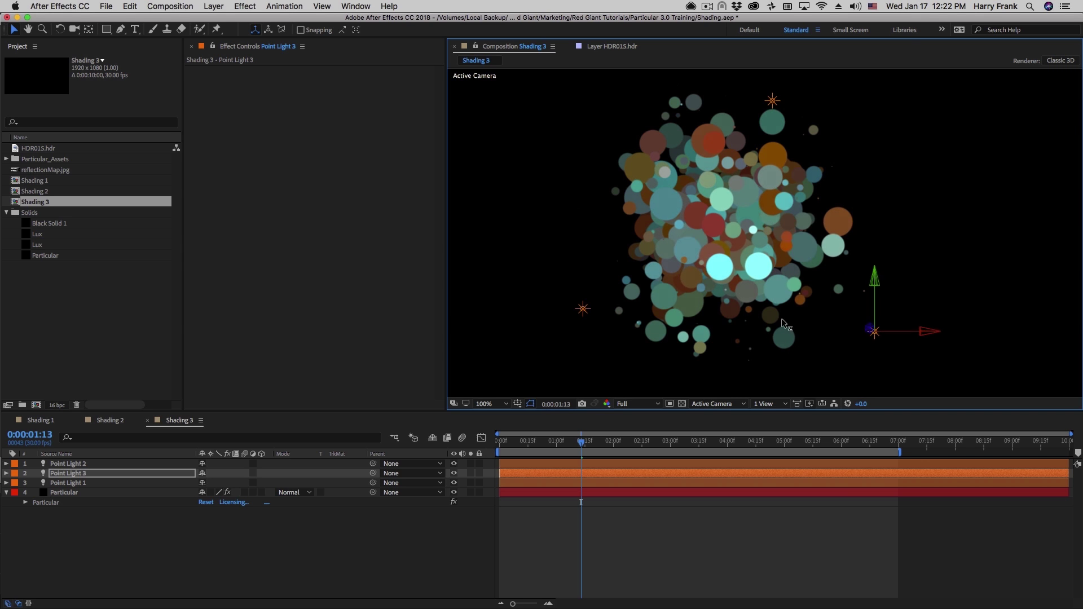
click(639, 128)
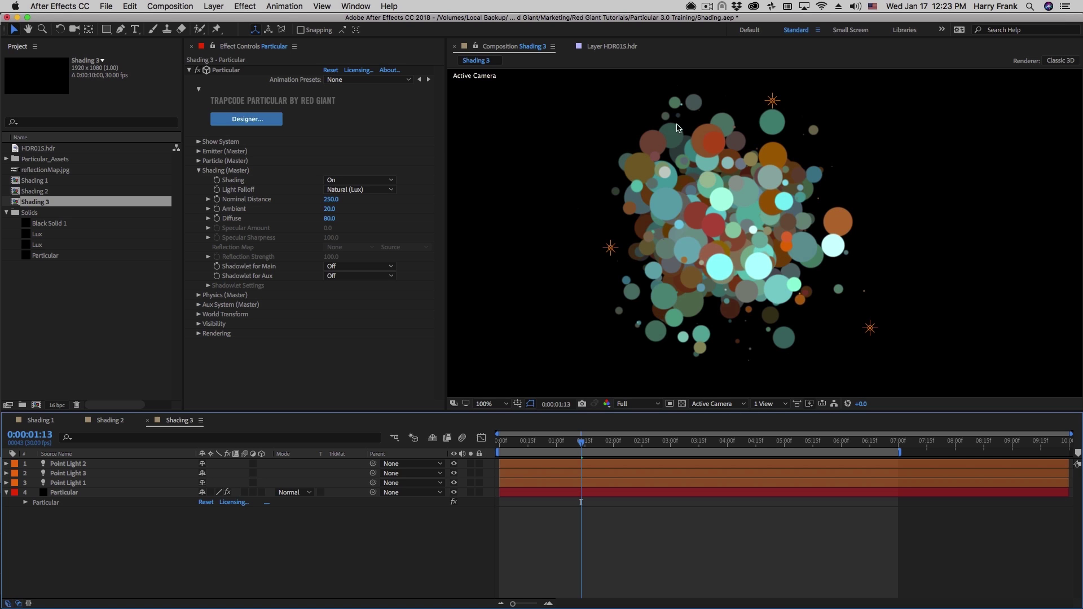
Turn on Particular's Shadowlet for Main and expand the Shadowlet Settings.
click(333, 265)
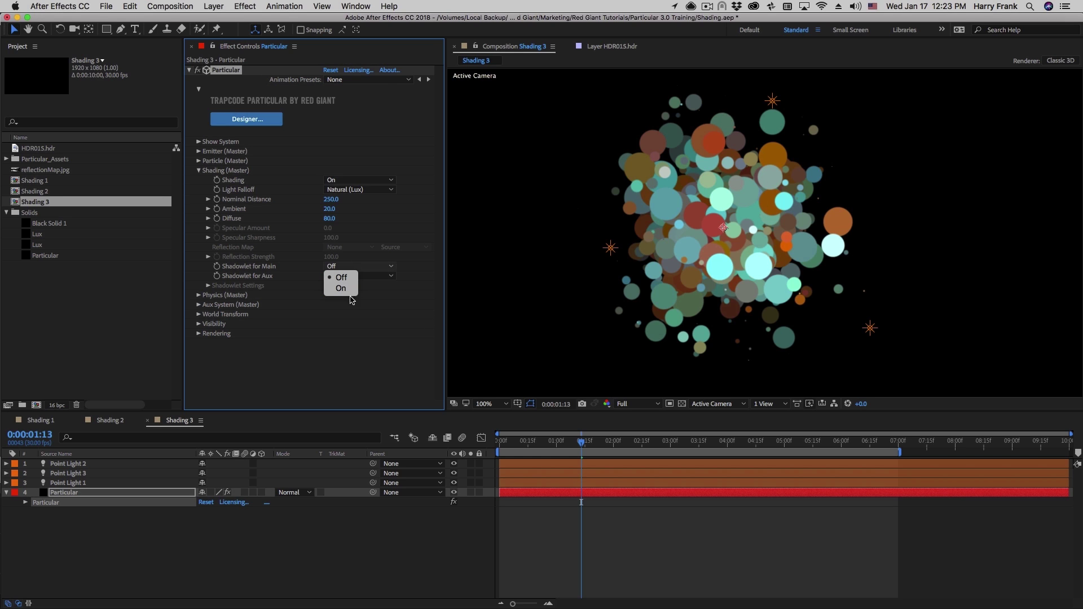
click(343, 288)
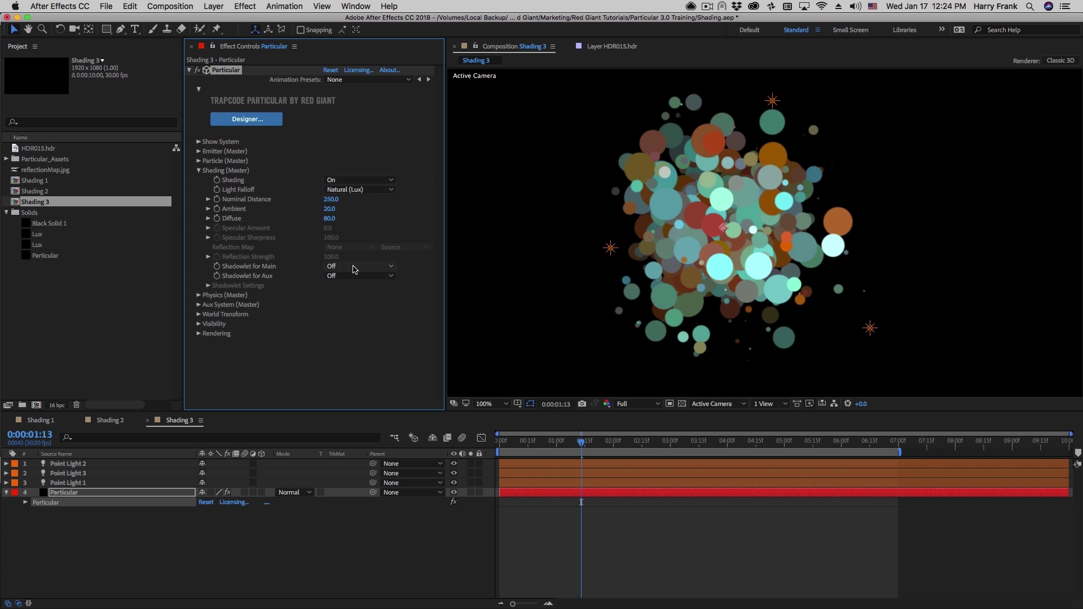
click(353, 268)
click(347, 287)
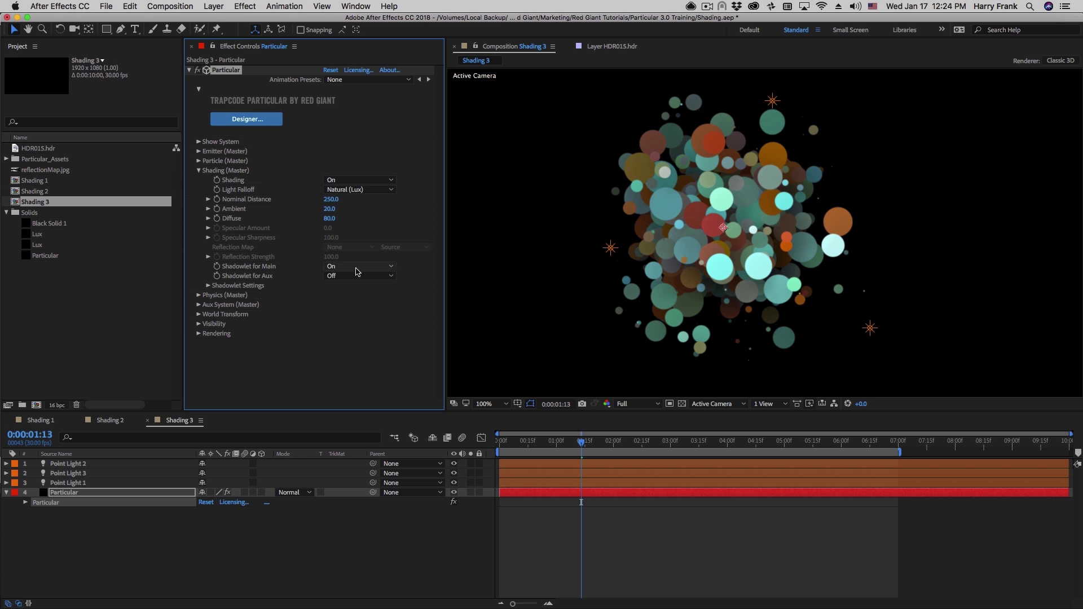
click(220, 287)
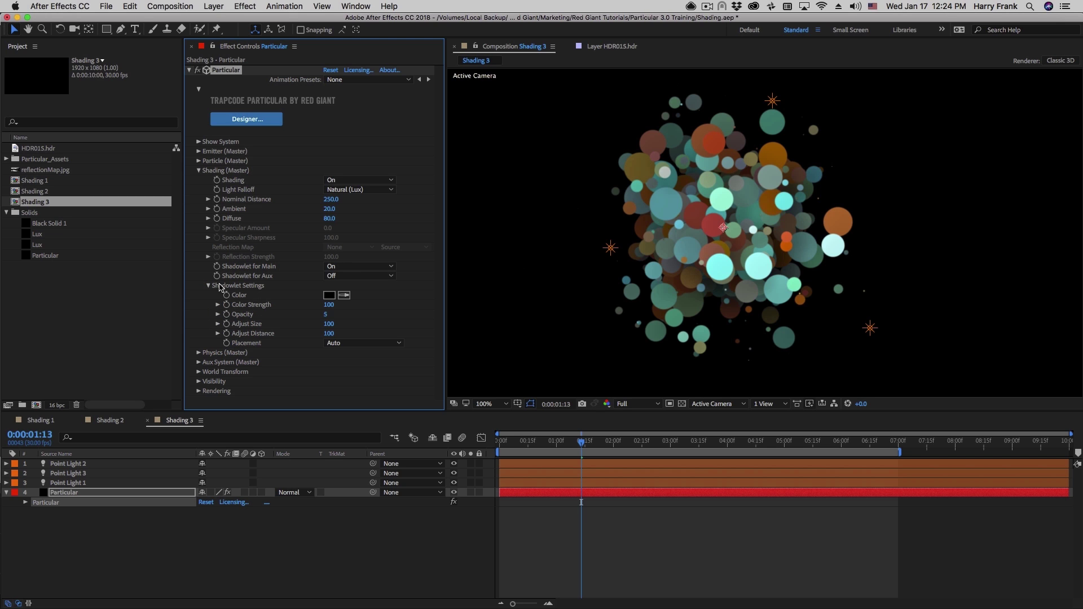
Set the shadowlet Color to dark purple 3B1843.
click(330, 295)
drag(479, 320, 480, 271)
drag(413, 336, 440, 327)
click(571, 223)
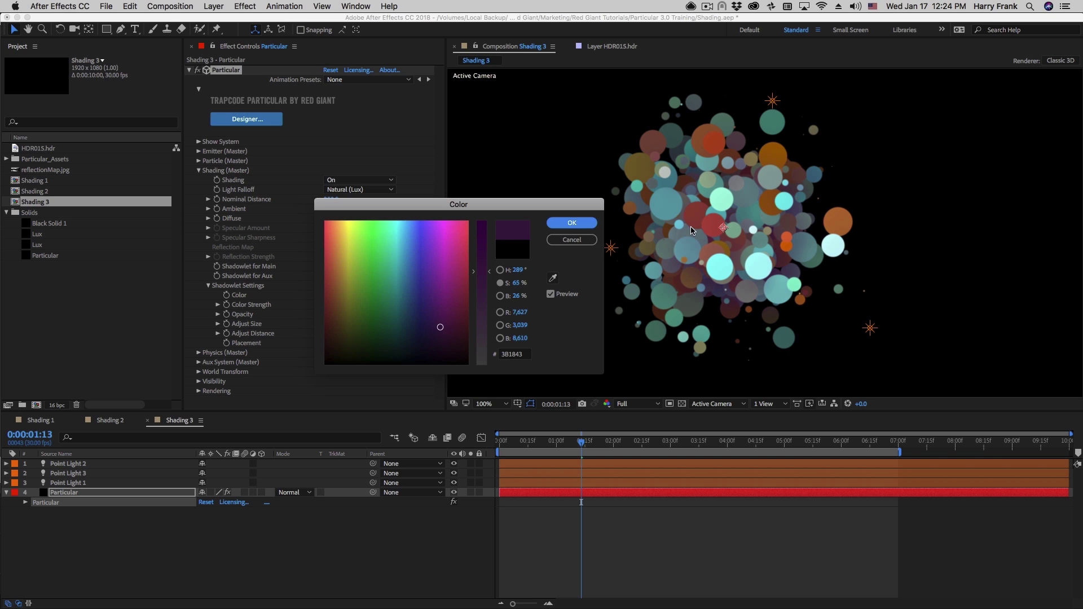
Try a shadowlet Color Strength of 38, restore it to 100, and set Opacity to 16 and Adjust Size to 64.
drag(328, 305, 286, 304)
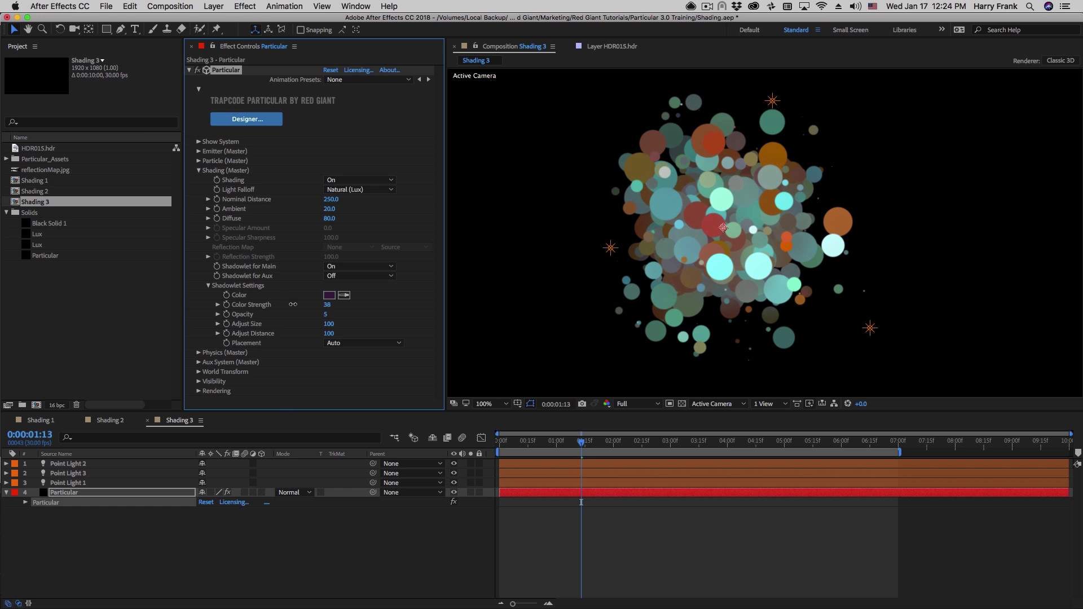
mouse_move(383, 309)
mouse_down()
mouse_move(329, 315)
mouse_move(398, 326)
mouse_up()
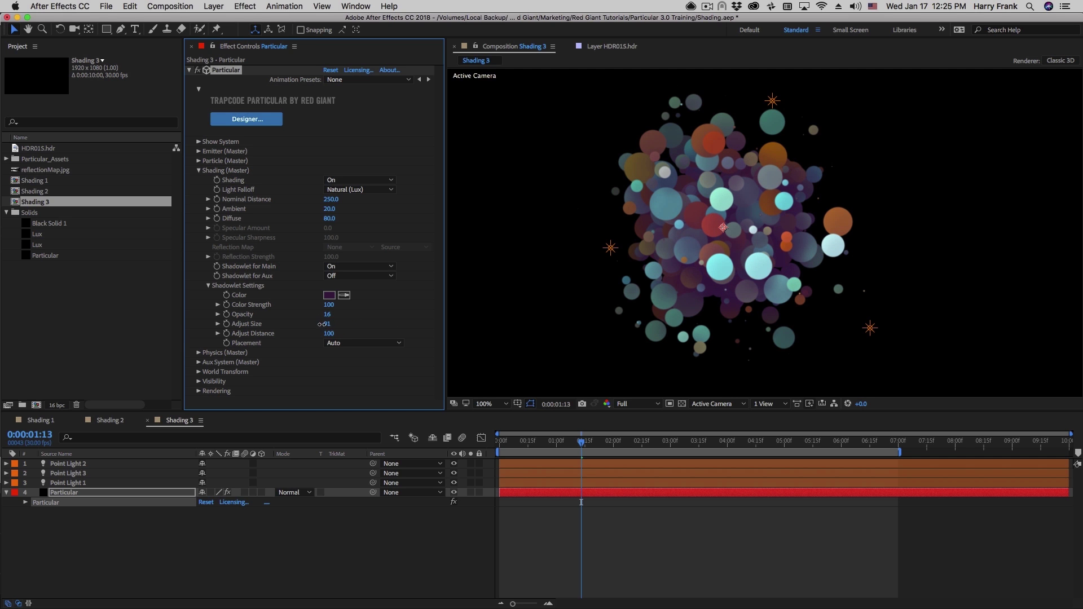
drag(321, 325, 297, 334)
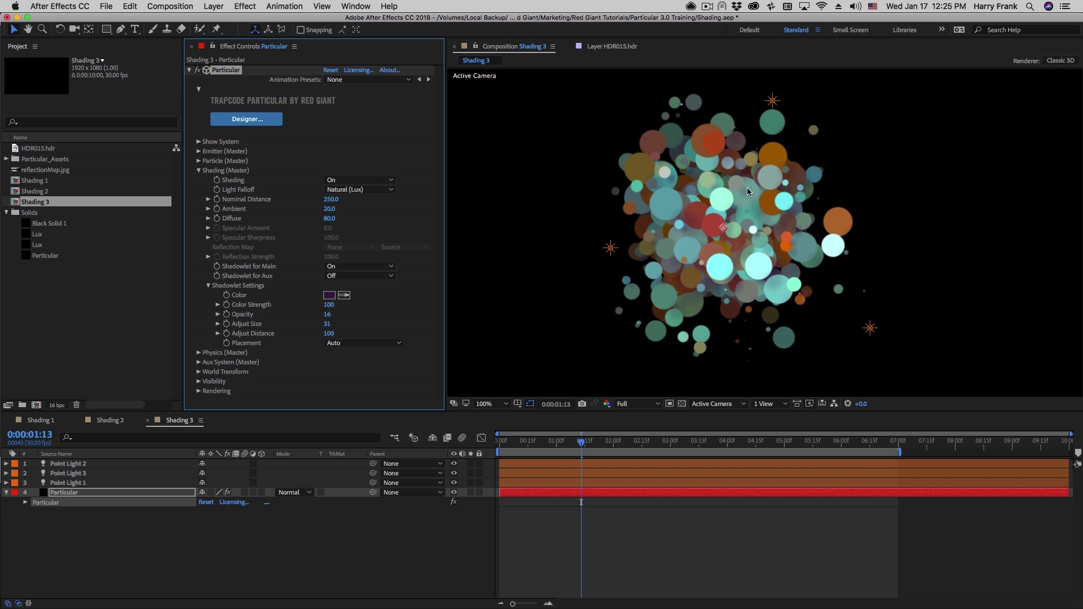
drag(327, 324, 267, 341)
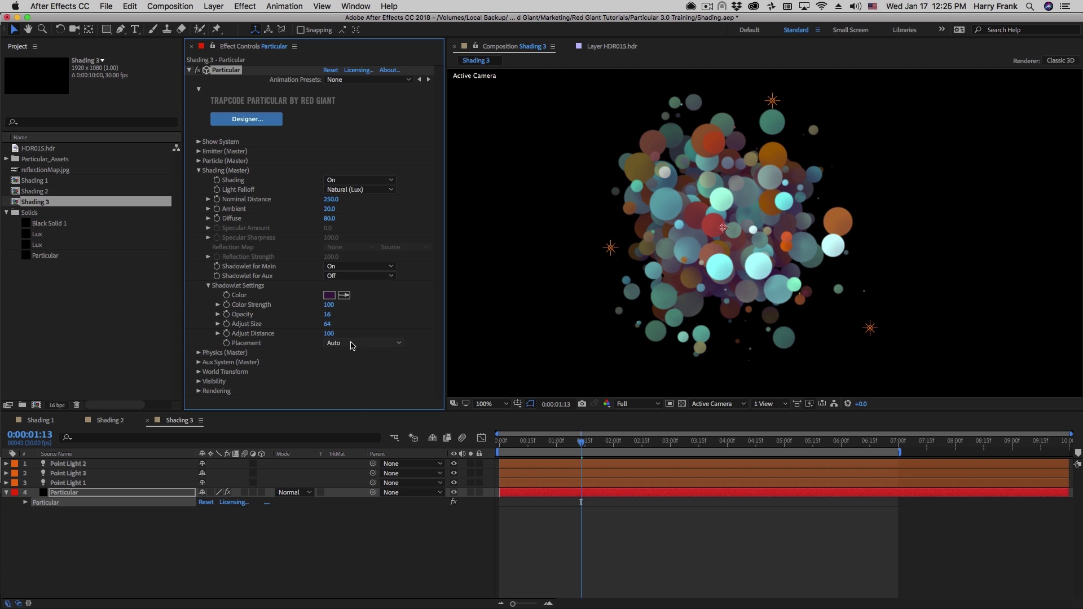
Set the shadowlet Placement to Always in front.
click(348, 343)
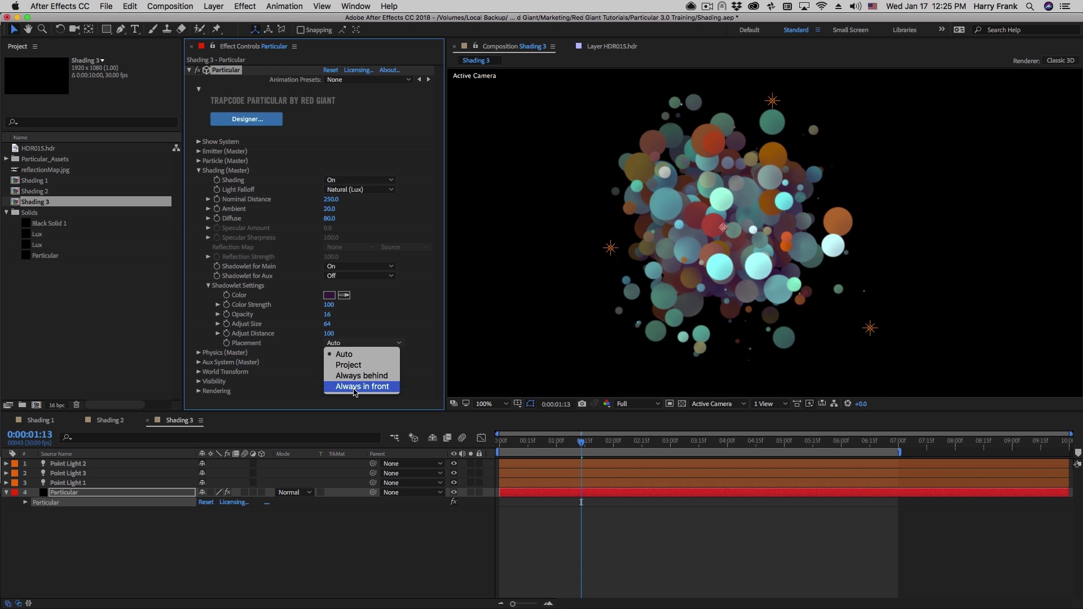
click(407, 394)
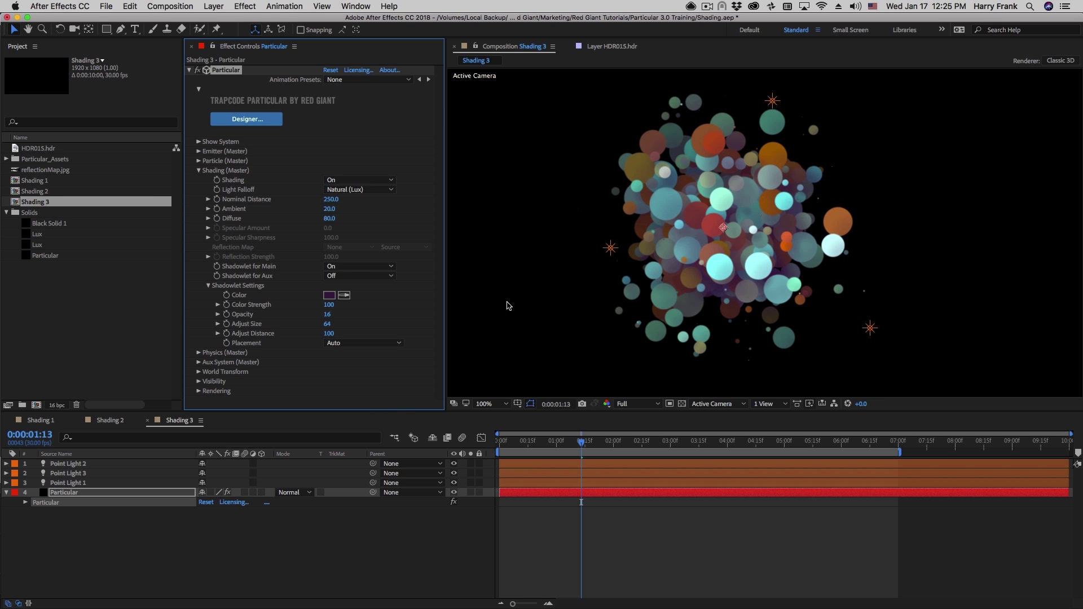
click(346, 343)
click(362, 388)
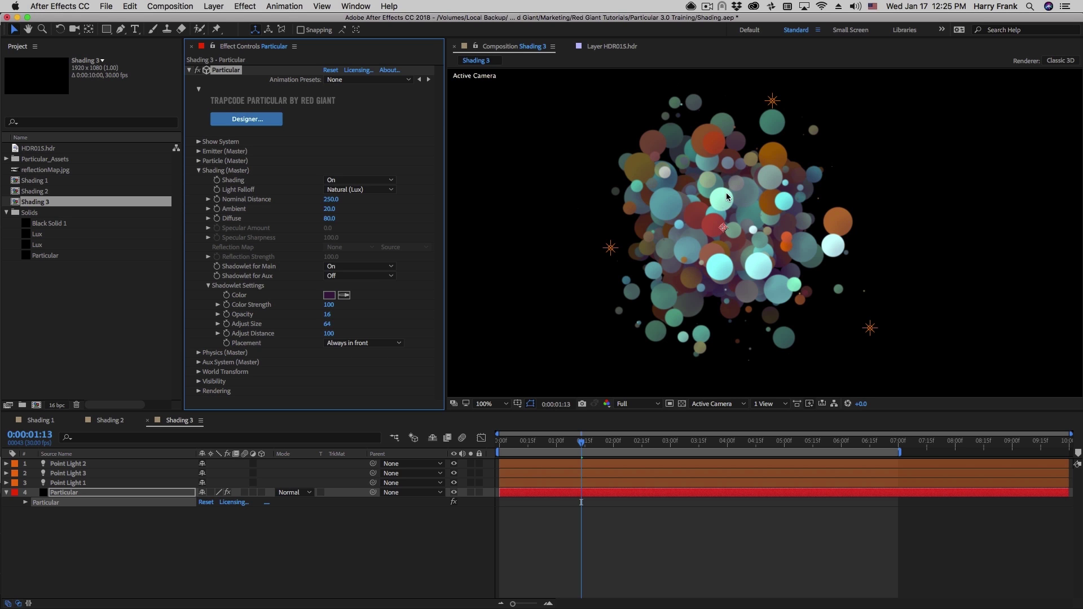
Set the shadowlet Opacity to 52, Adjust Size to 47 and Adjust Distance to 38.
drag(327, 314, 415, 311)
mouse_move(485, 309)
mouse_down()
mouse_move(542, 307)
mouse_move(481, 313)
mouse_move(524, 310)
mouse_up()
mouse_move(328, 334)
mouse_down()
mouse_move(306, 343)
mouse_move(316, 349)
mouse_move(325, 326)
mouse_up()
key(period)
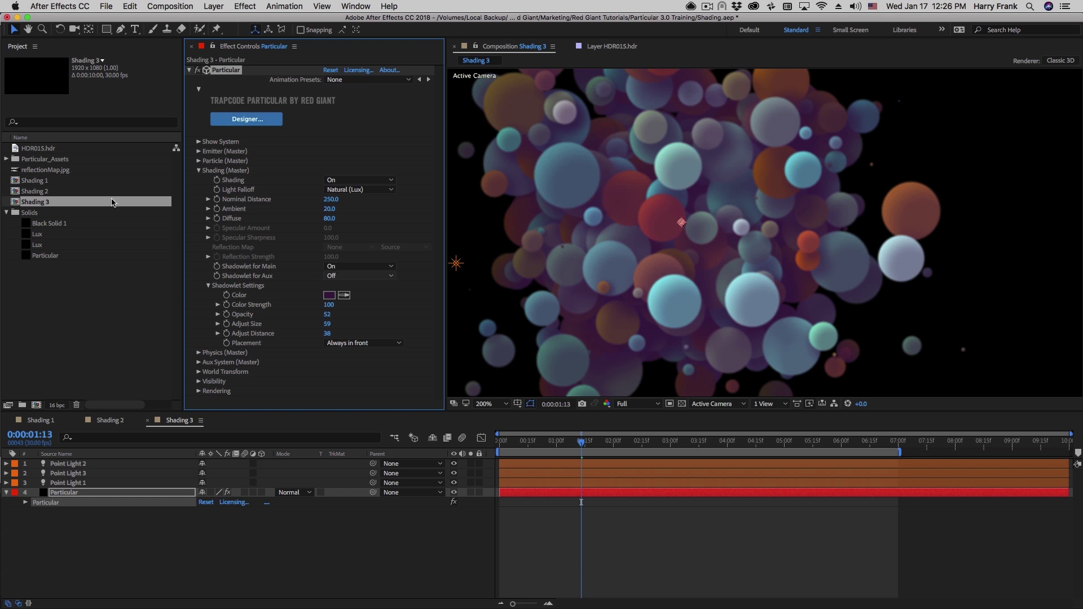
drag(313, 326, 285, 330)
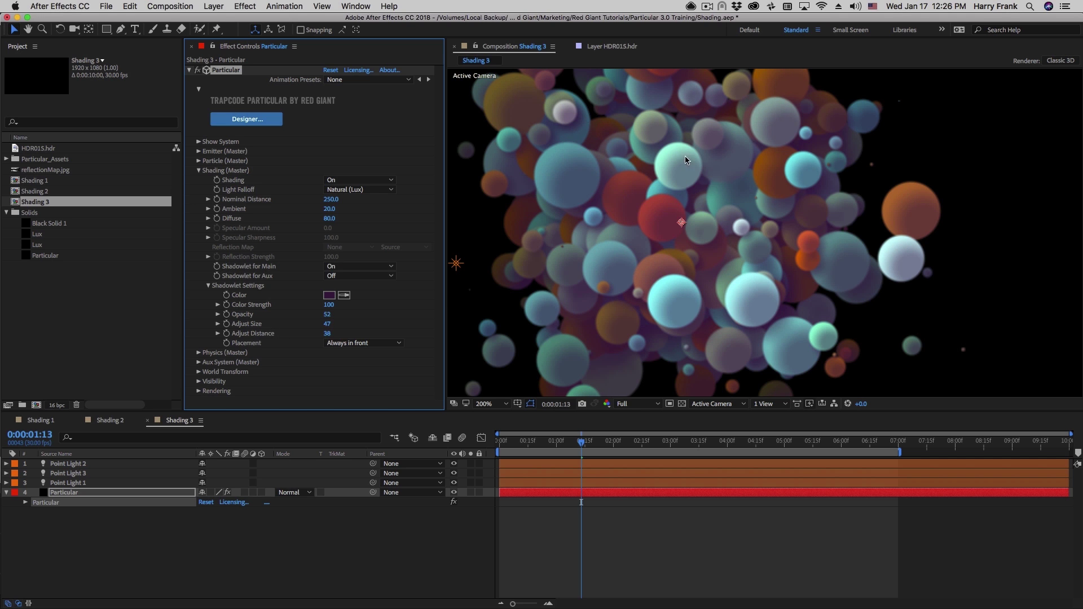
Examine the shadowlet shading on the particles up close and at 0:00:02:19.
drag(624, 136, 680, 165)
drag(810, 134, 849, 118)
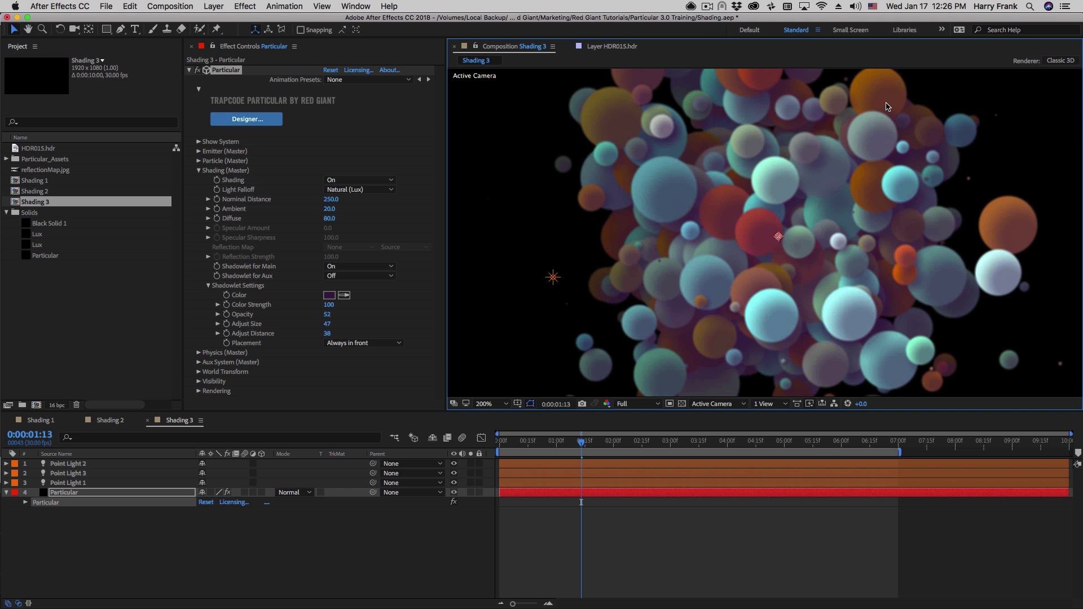
key(period)
key(comma)
key(comma)
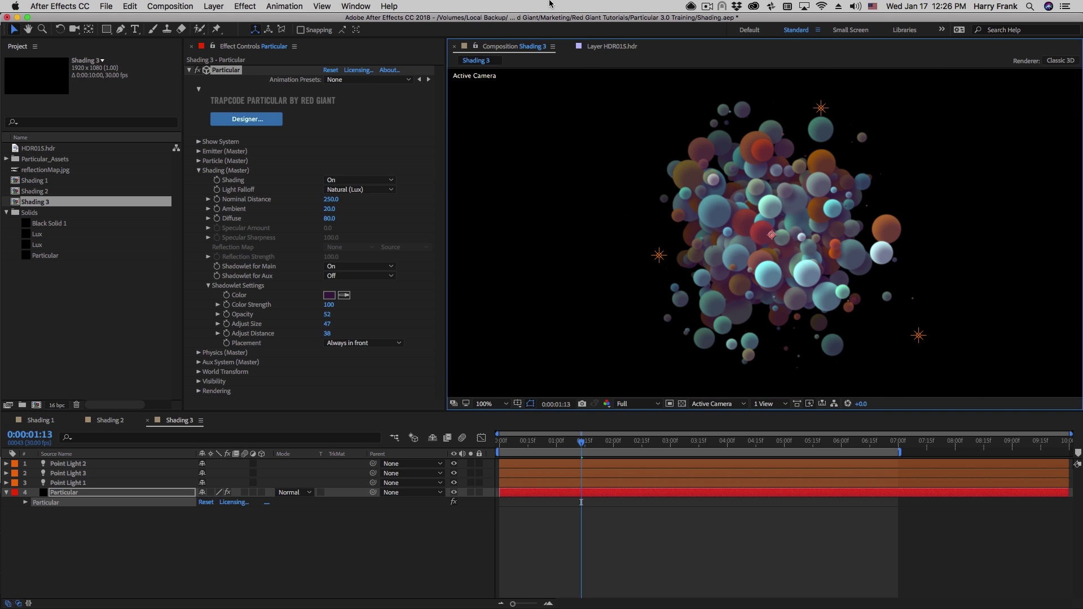
drag(661, 363, 624, 331)
click(649, 441)
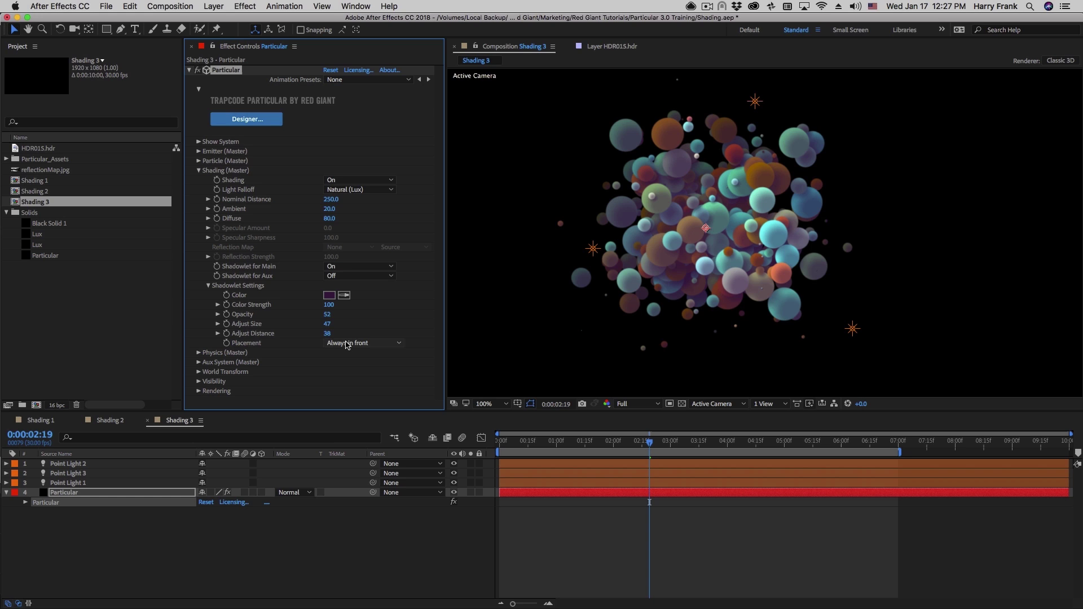
Try the shadowlet Placement as Auto, then set it to Project.
click(346, 343)
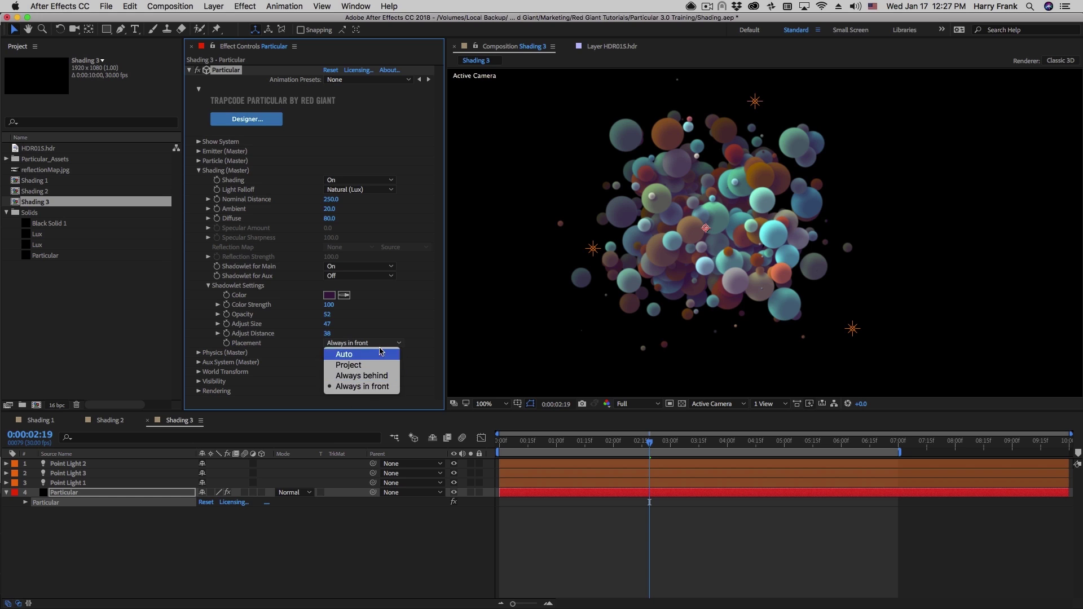
click(347, 354)
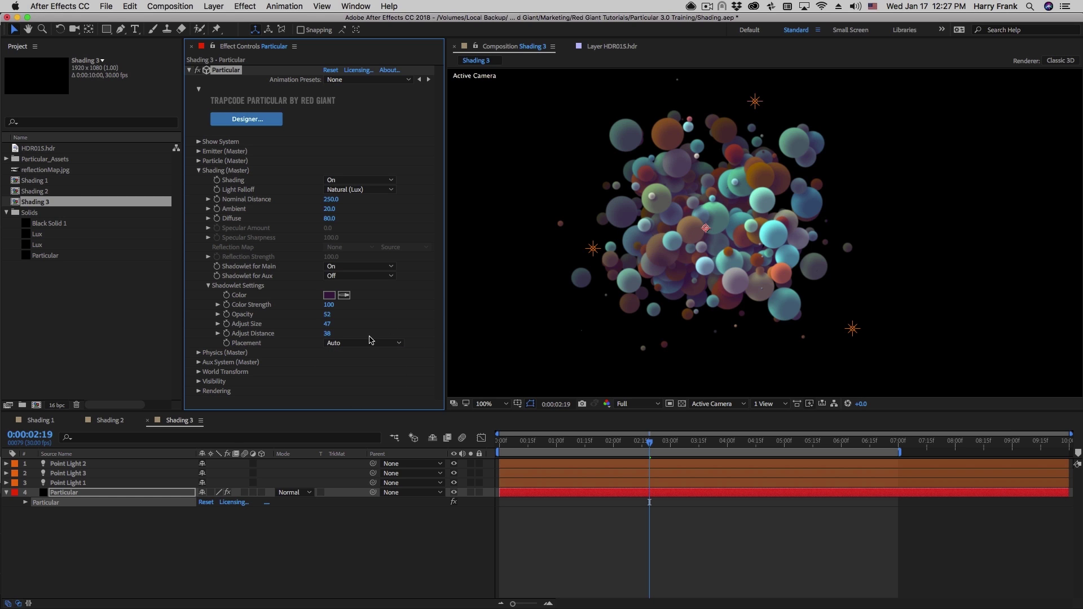
click(370, 342)
click(359, 365)
Add a point light named Shadow to the Shading 3 composition.
click(213, 6)
mouse_move(220, 19)
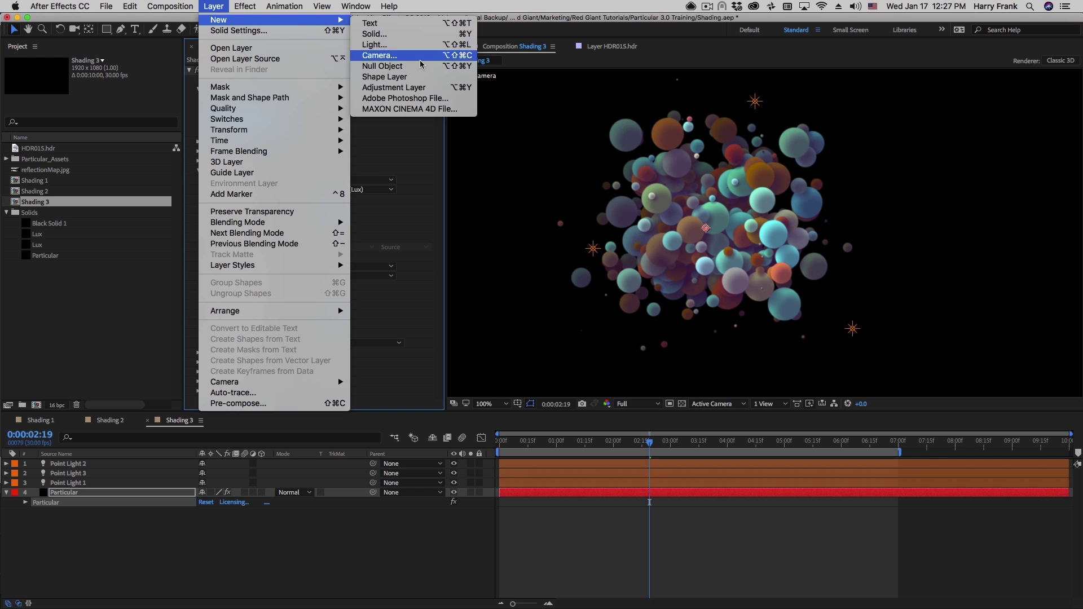
click(402, 44)
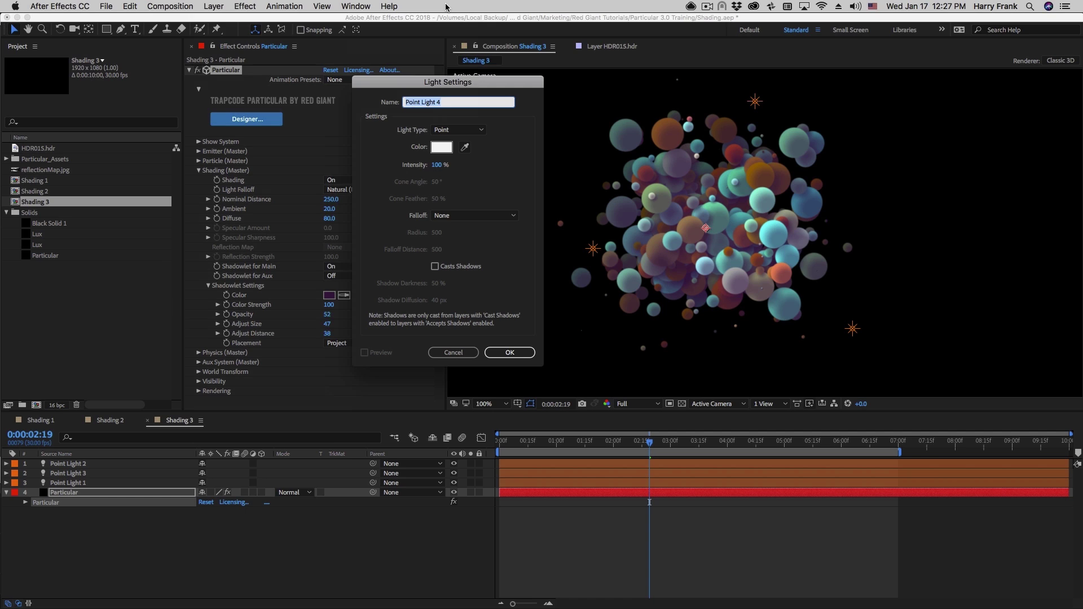
key(BackSpace)
text(Shadow)
key(Return)
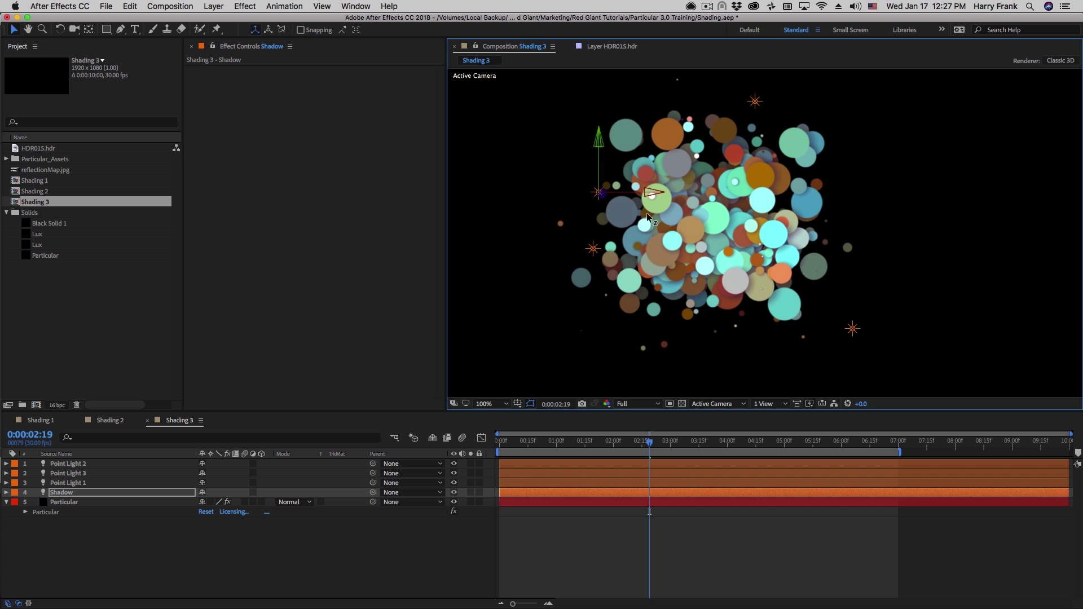
Move the Shadow light into the middle of the particle cloud, undoing and redoing the last change to compare the shading.
mouse_move(572, 213)
mouse_down()
mouse_move(700, 203)
mouse_move(824, 210)
mouse_move(980, 329)
mouse_move(846, 177)
mouse_move(542, 223)
mouse_move(686, 205)
mouse_move(271, 314)
mouse_move(1, 414)
mouse_move(53, 390)
mouse_move(385, 305)
mouse_move(753, 283)
mouse_move(715, 261)
mouse_up()
scroll(681, 213, up, 1)
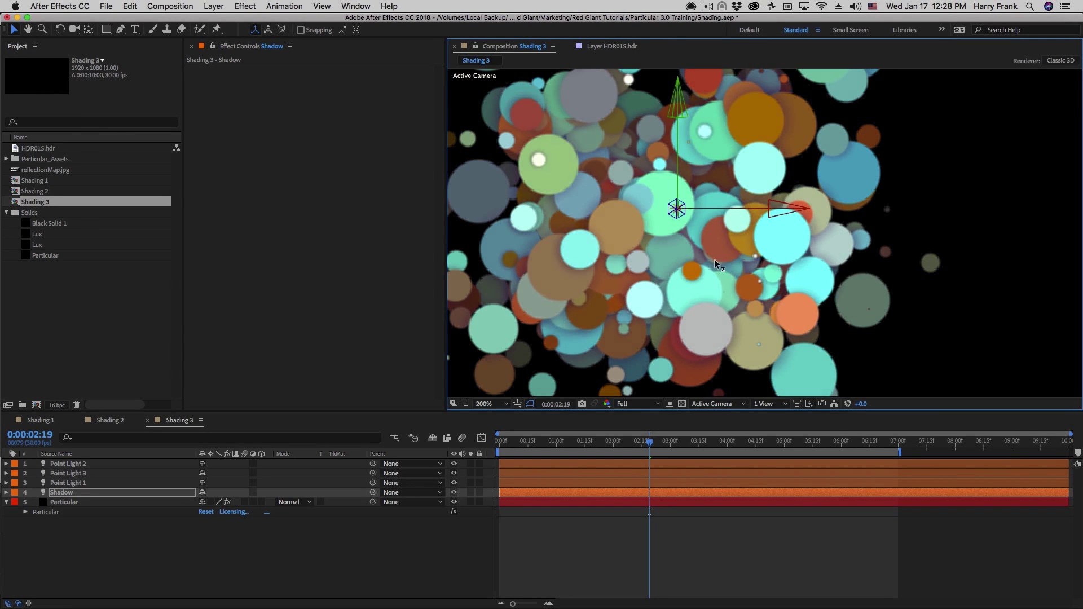
key(super+z)
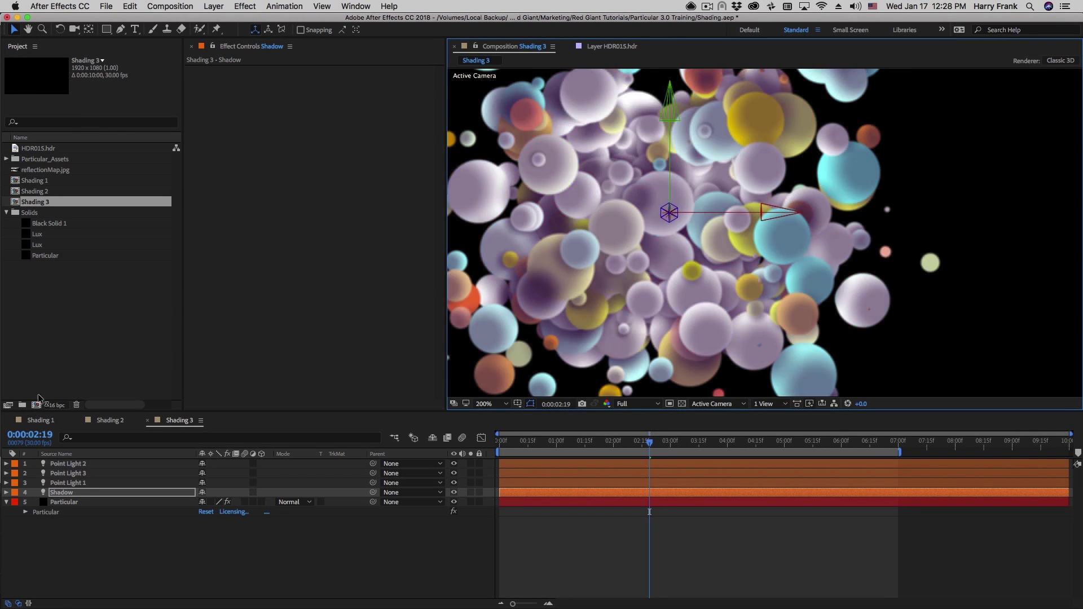
key(super+shift+z)
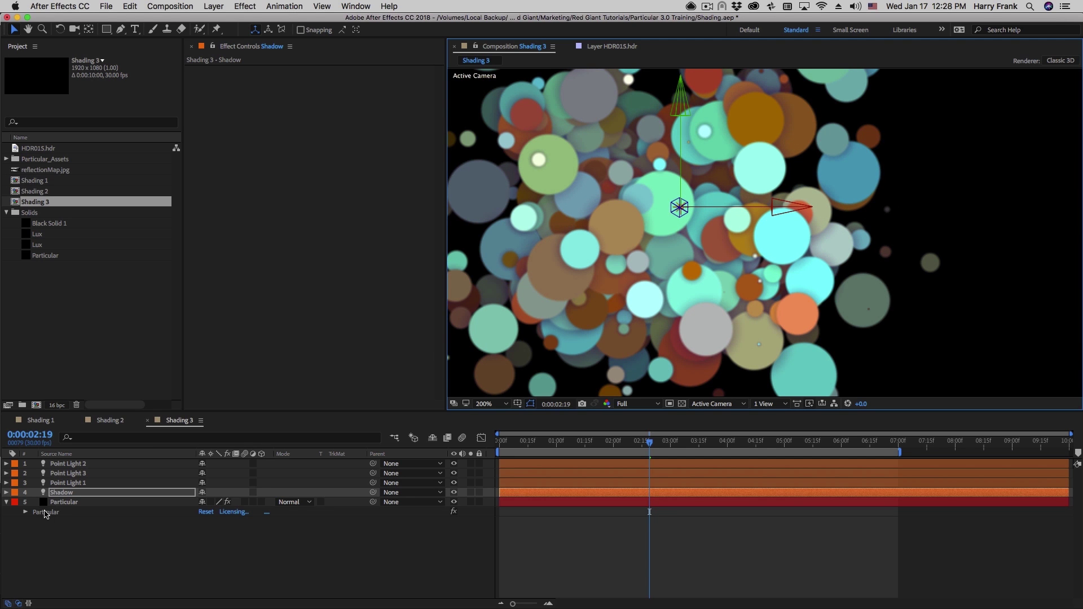
Set the Particular layer's shadowlet Placement to Always behind and move the current time to 0:00:03:18.
click(46, 512)
click(377, 344)
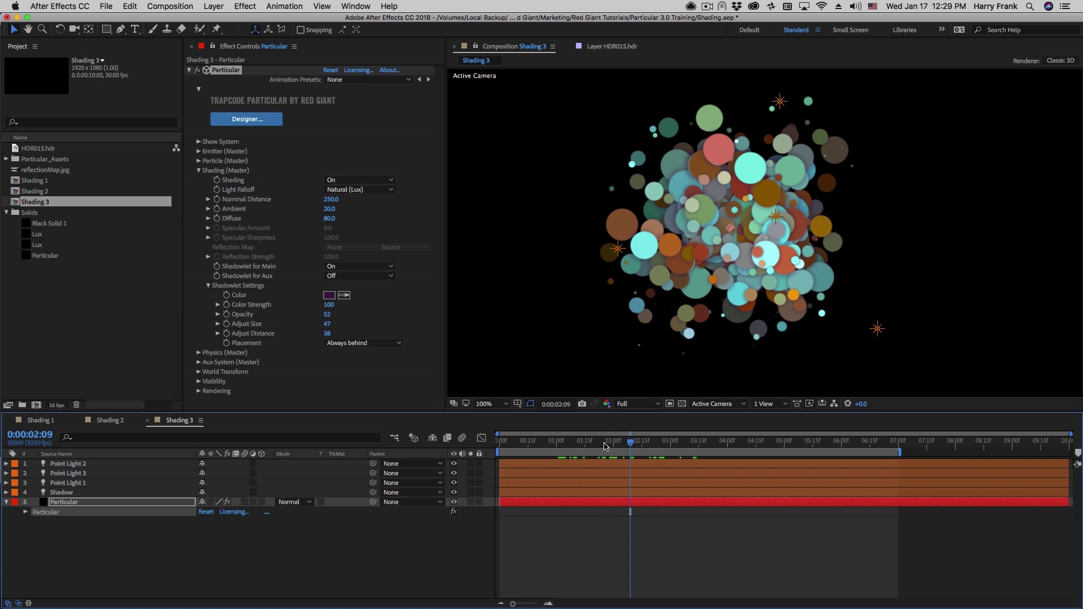
drag(605, 444, 705, 443)
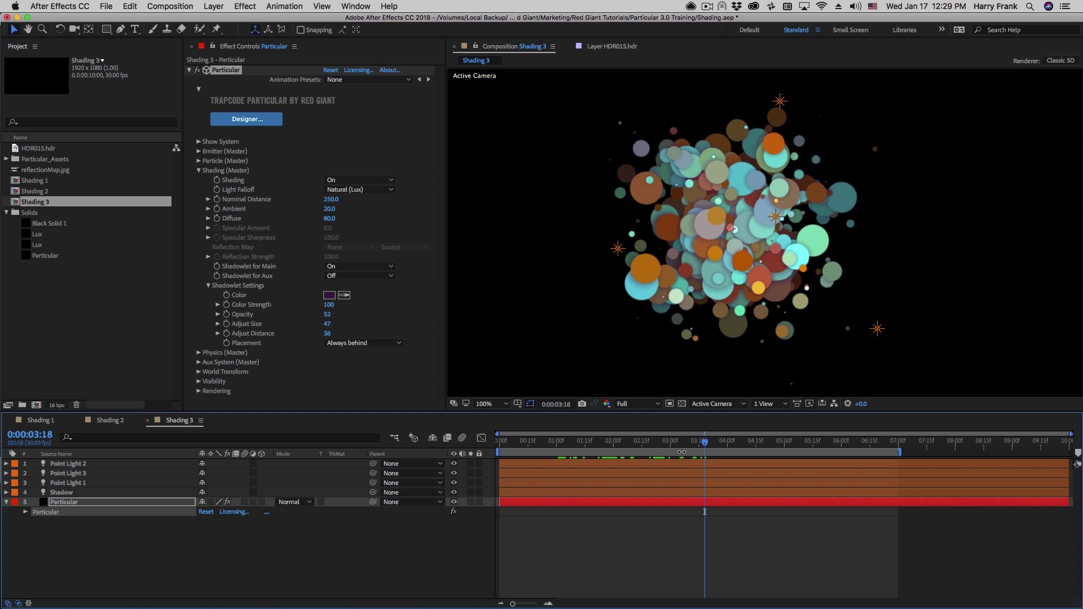